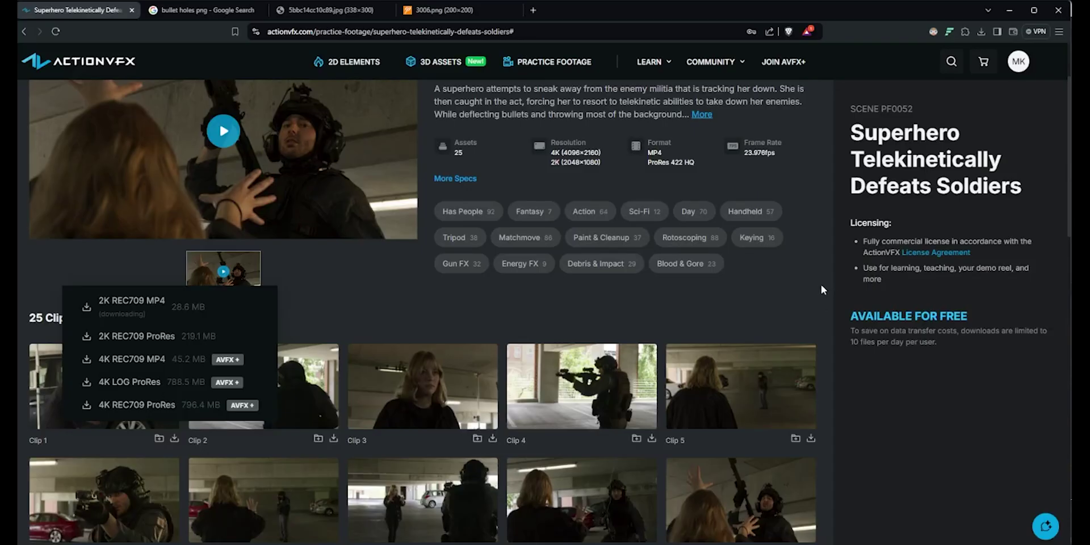
pyautogui.scroll(2, 830, 260)
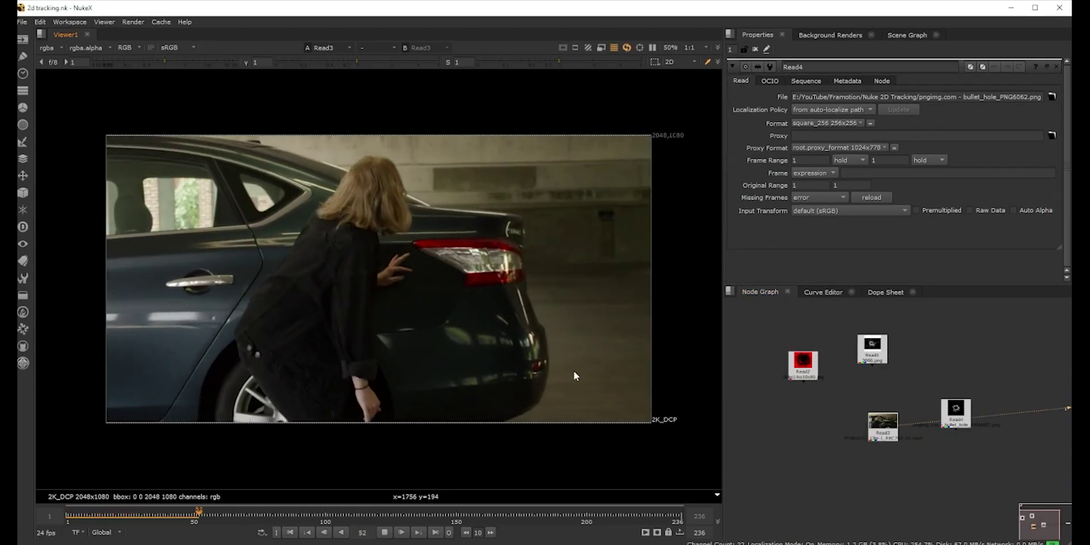
# Step: Find the frame where the car shot should end and set the project frame range to 1-86
pyautogui.click(386, 533)
pyautogui.moveTo(471, 517); pyautogui.dragTo(289, 515)
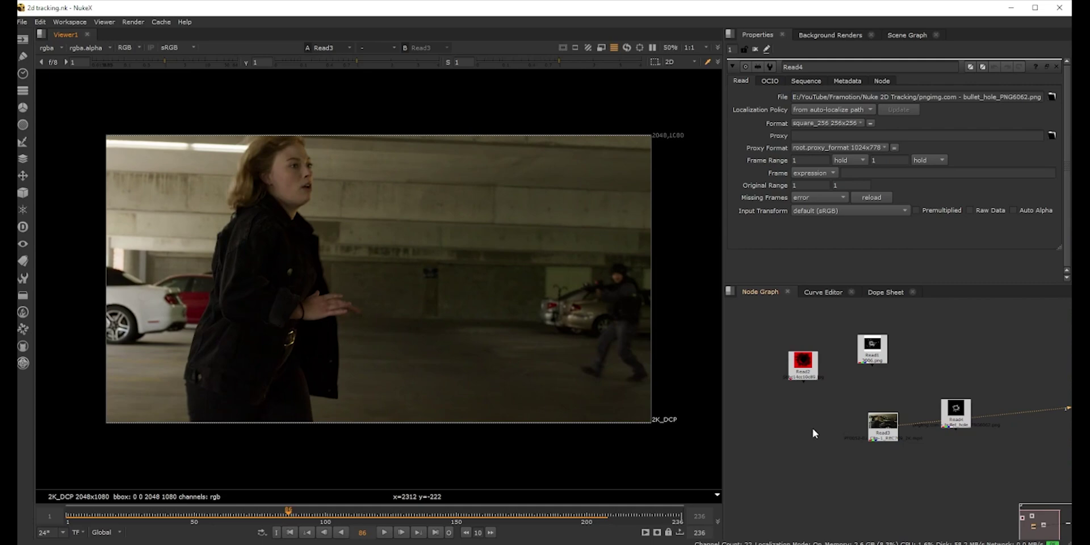
pyautogui.click(849, 165)
pyautogui.write('86')
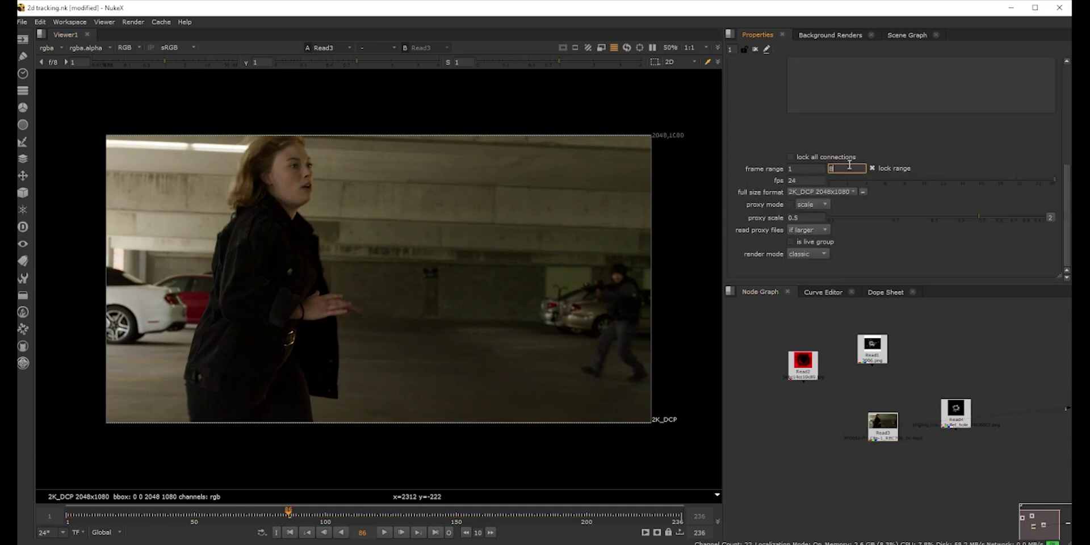
pyautogui.press('Return')
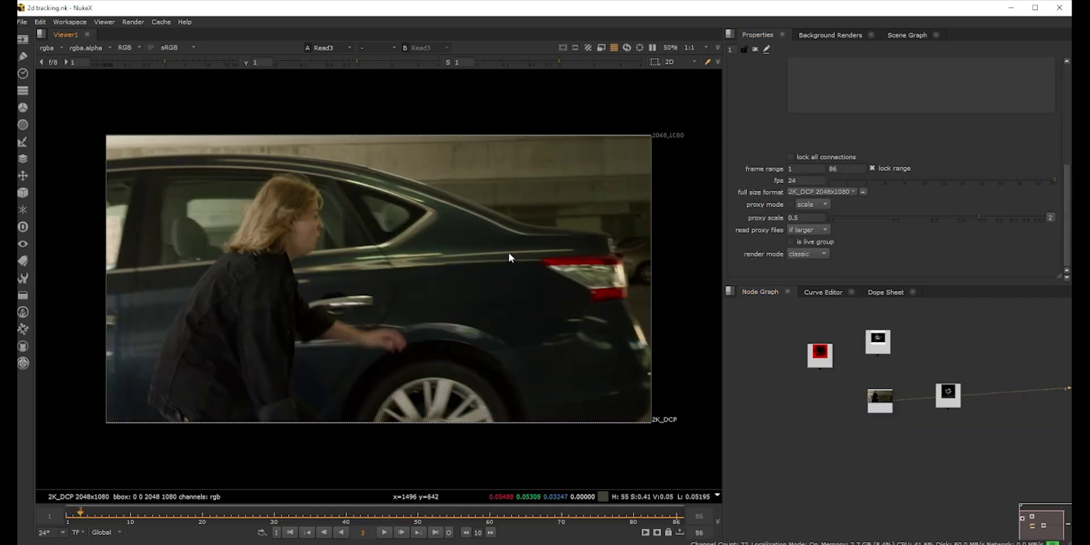
# Step: Return to the first frame and add a Tracker node connected to the car footage
pyautogui.press('Home')
pyautogui.scroll(-1, 869, 414)
pyautogui.moveTo(848, 430); pyautogui.dragTo(870, 415, button='middle')
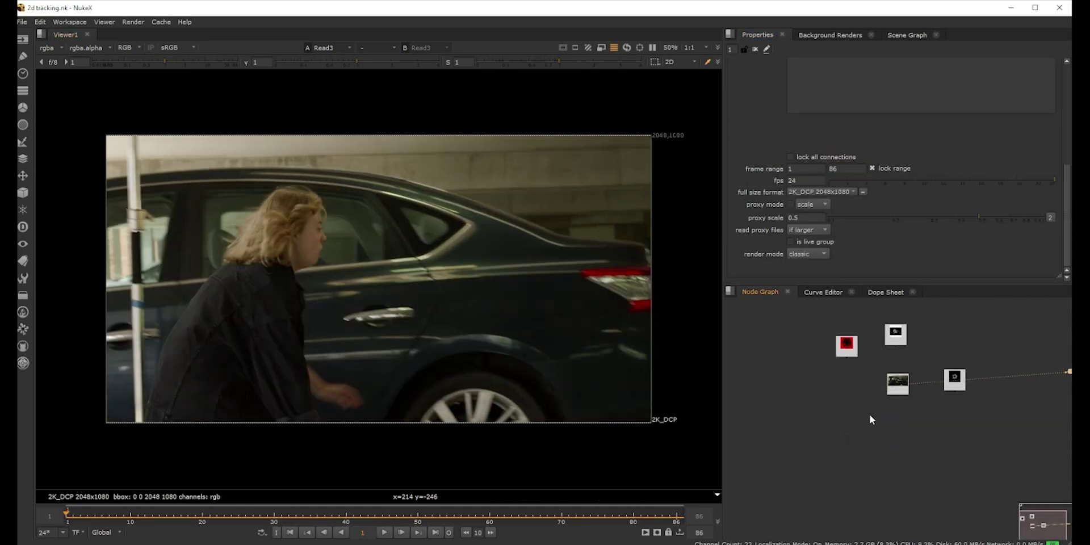
pyautogui.scroll(7, 869, 415)
pyautogui.scroll(-1, 912, 424)
pyautogui.press('Tab')
pyautogui.write('tr')
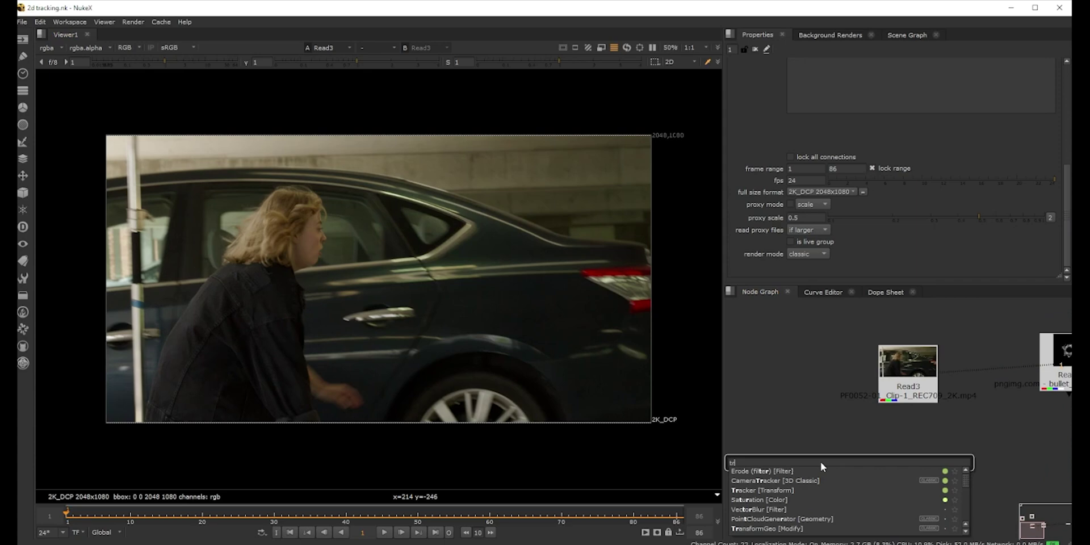
pyautogui.write('acker')
pyautogui.press('Return')
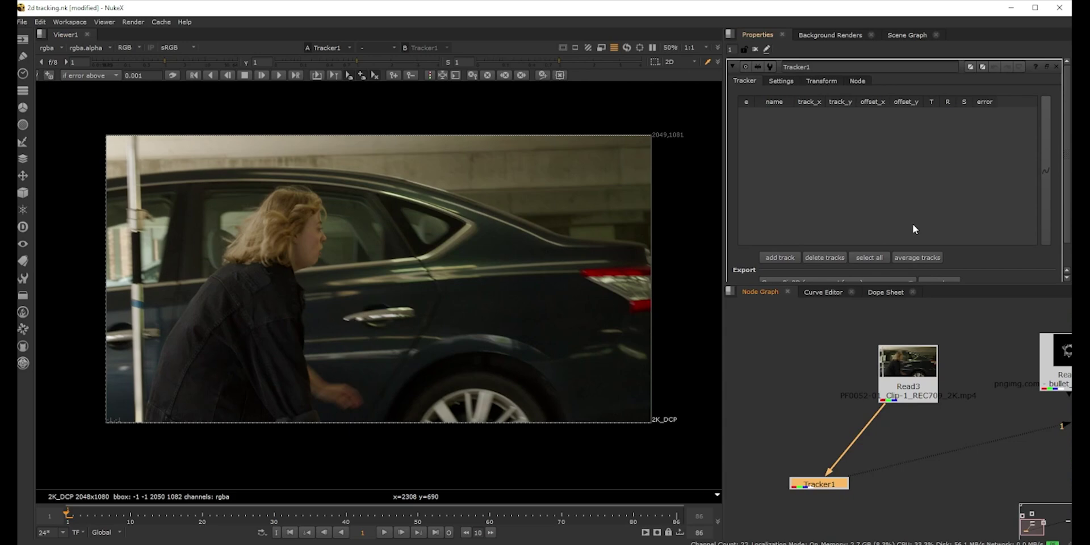
pyautogui.click(778, 257)
pyautogui.moveTo(377, 265); pyautogui.dragTo(346, 273)
pyautogui.click(835, 258)
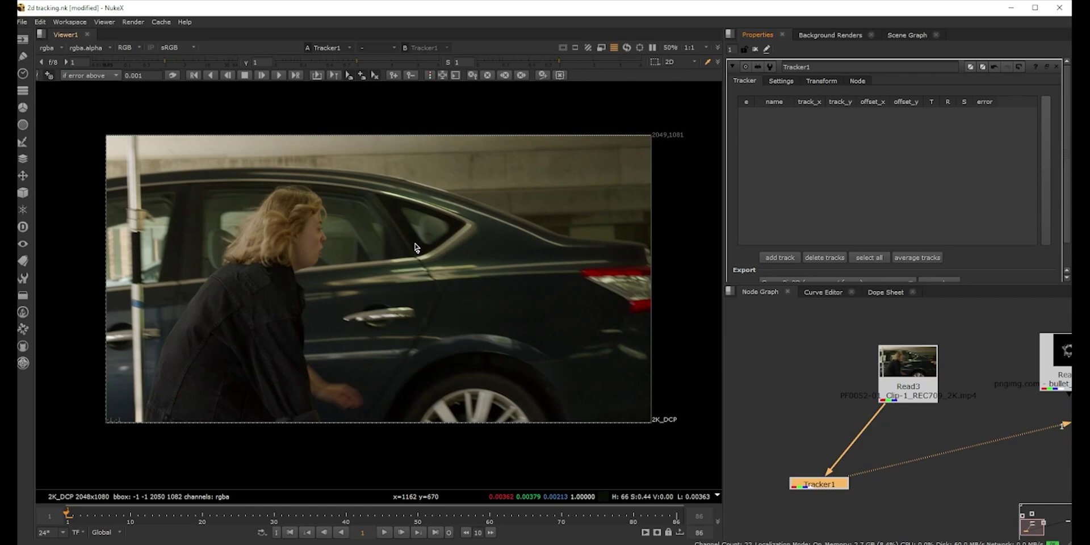
# Step: Place a new track point on the front tip of the car's door handle at frame 1
pyautogui.keyDown('ctrl'); pyautogui.keyDown('alt'); pyautogui.click(344, 319); pyautogui.keyUp('alt'); pyautogui.keyUp('ctrl')
pyautogui.scroll(10, 335, 322)
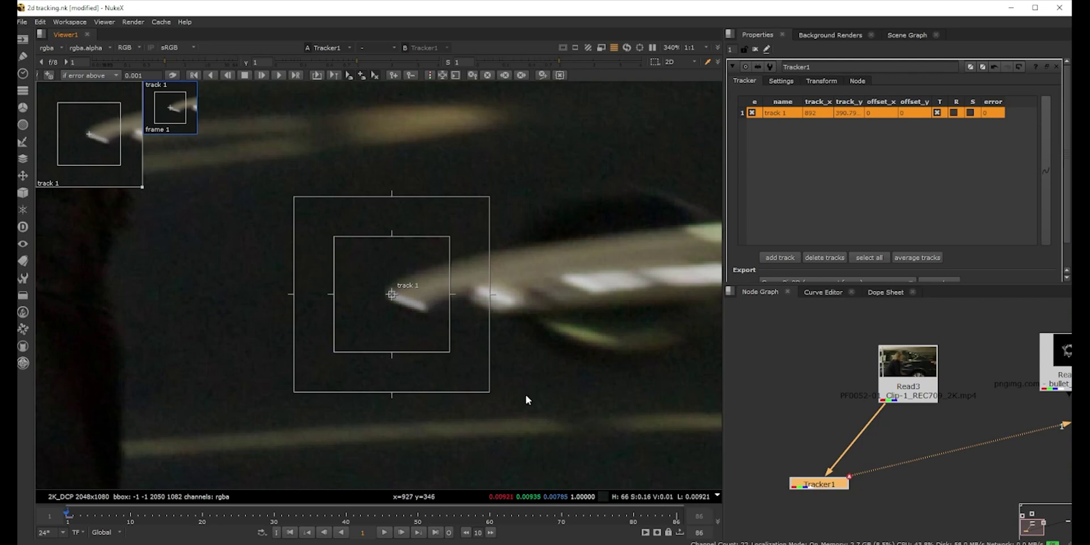
pyautogui.scroll(-3, 506, 393)
pyautogui.scroll(2, 557, 304)
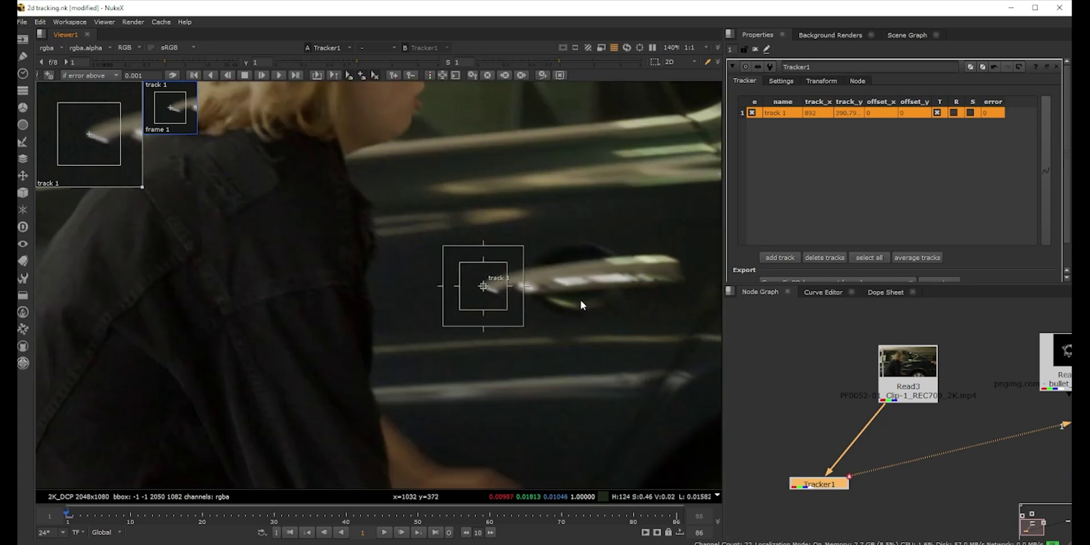
pyautogui.scroll(3, 512, 309)
# Step: Try a large and a tight search area around the handle track, comparing each with the handle's movement on the next frame
pyautogui.moveTo(511, 340); pyautogui.dragTo(658, 467)
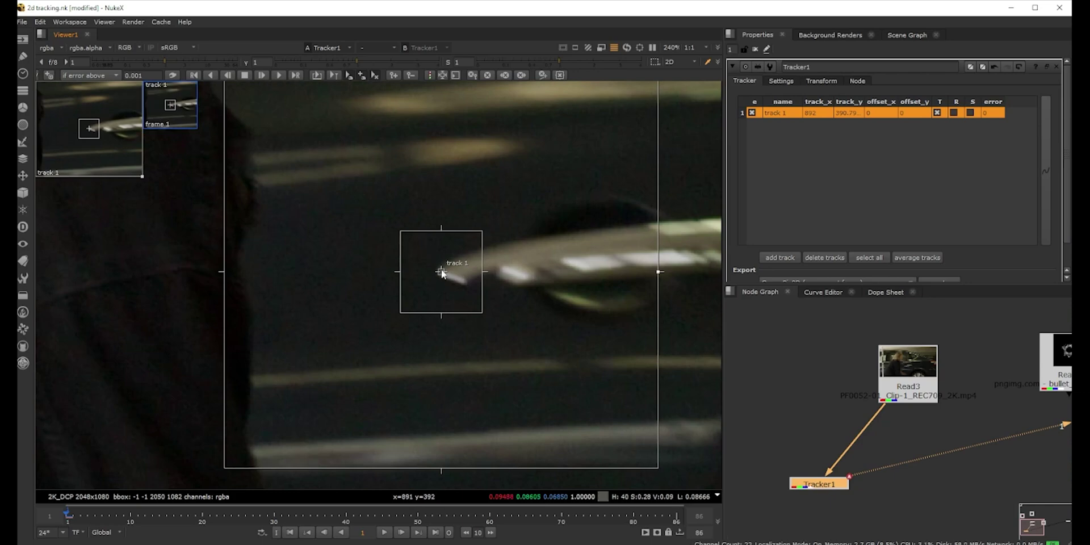
pyautogui.press('Right')
pyautogui.press('Left')
pyautogui.moveTo(658, 468); pyautogui.dragTo(493, 326)
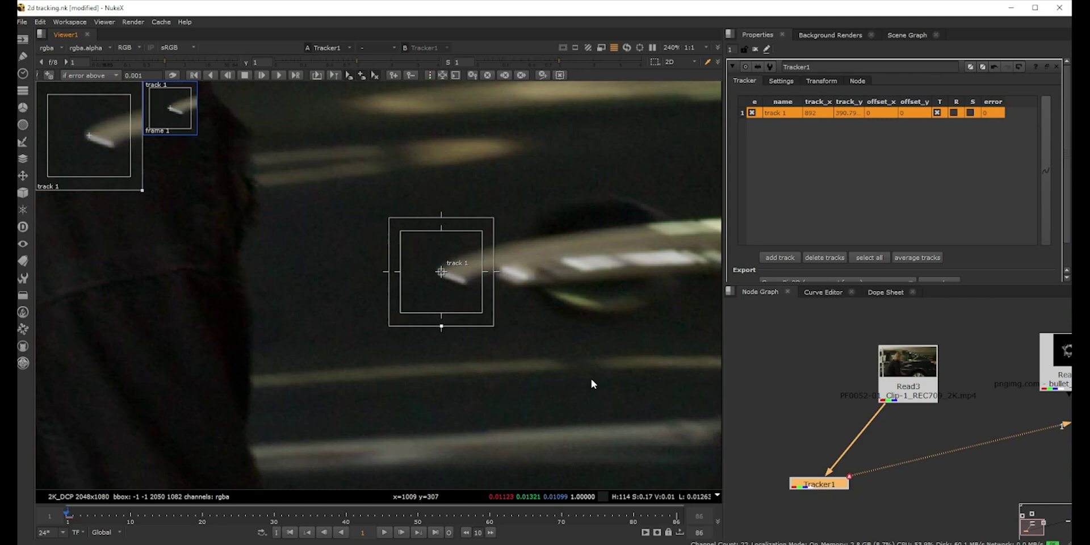
pyautogui.press('Right')
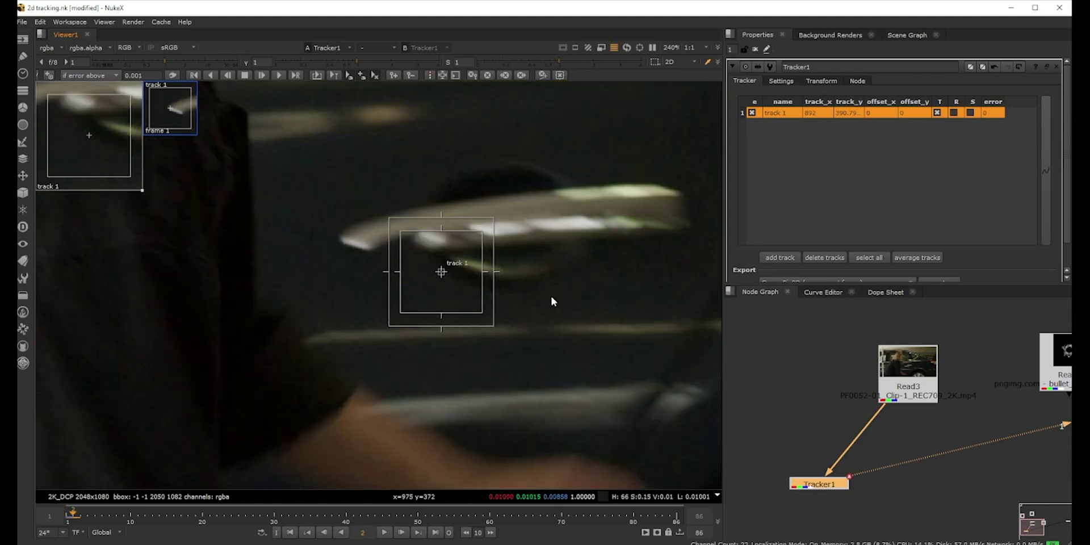
pyautogui.press('Left')
# Step: Enlarge the track's search area to cover the movement between frames and fine-tune its centre on the handle's tip at frame 1
pyautogui.moveTo(494, 326); pyautogui.dragTo(707, 489)
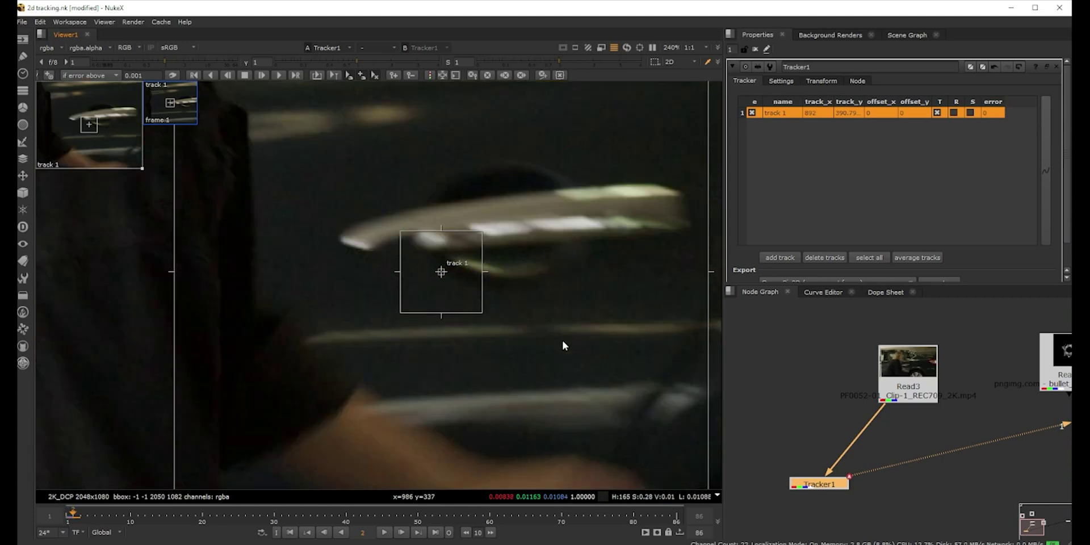
pyautogui.press('Left')
pyautogui.scroll(-2, 569, 326)
pyautogui.scroll(3, 502, 279)
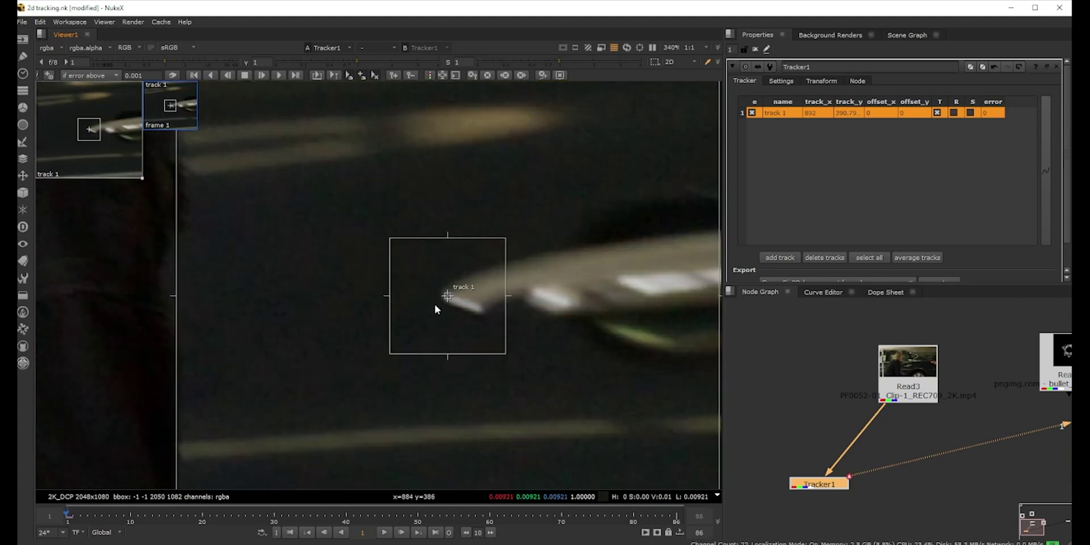
pyautogui.moveTo(448, 297); pyautogui.dragTo(446, 296)
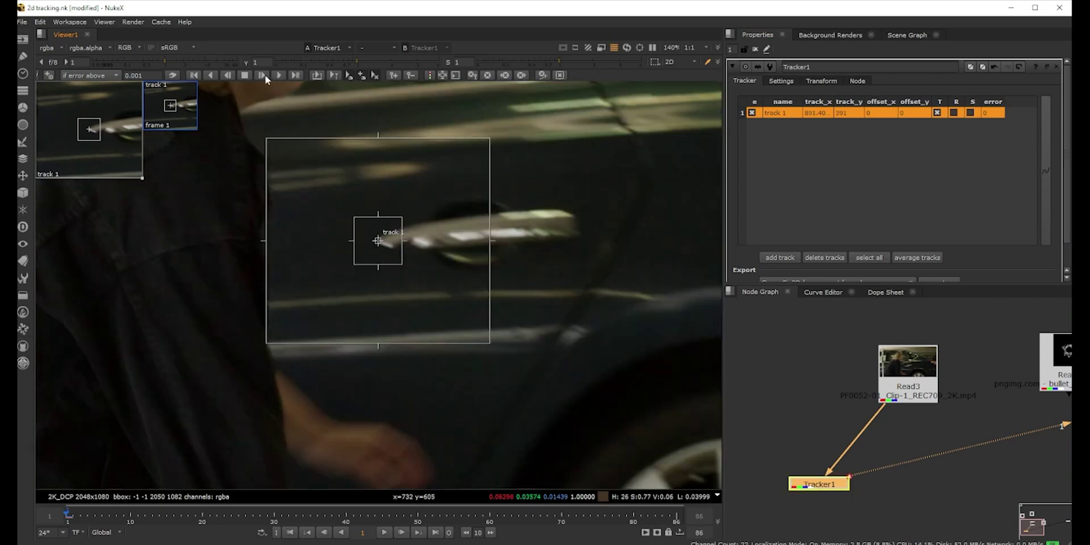
# Step: Track the door handle forward from frame 1, stop after a few frames and check the point on frames 1 and 2
pyautogui.click(277, 75)
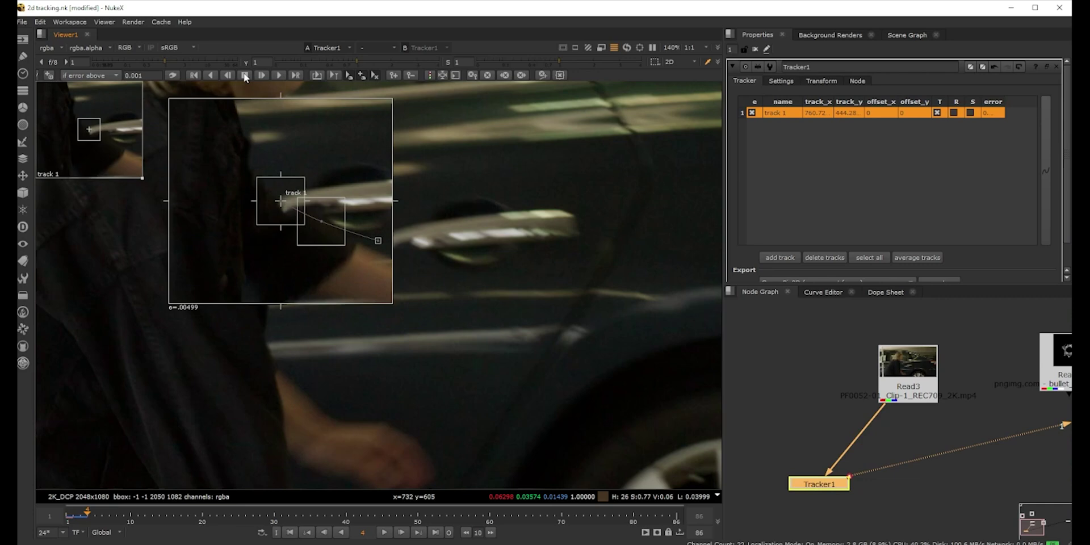
pyautogui.moveTo(87, 516); pyautogui.dragTo(73, 516)
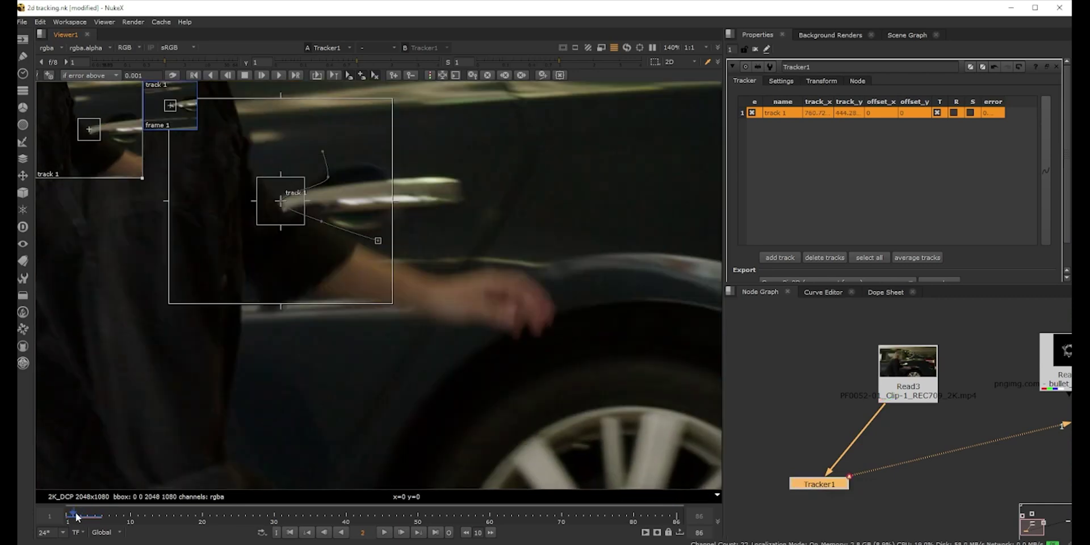
pyautogui.scroll(2, 459, 189)
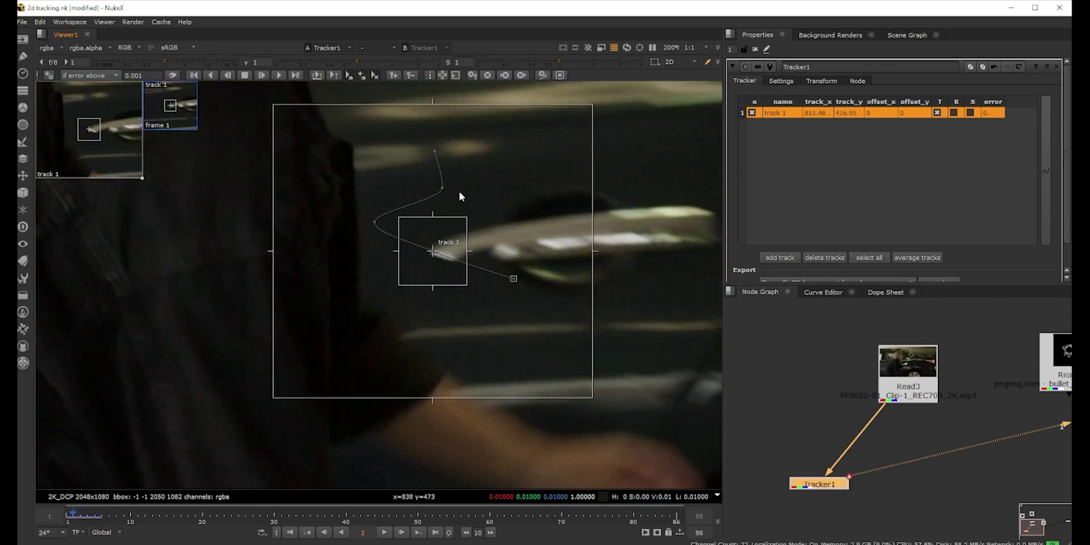
pyautogui.press('Left')
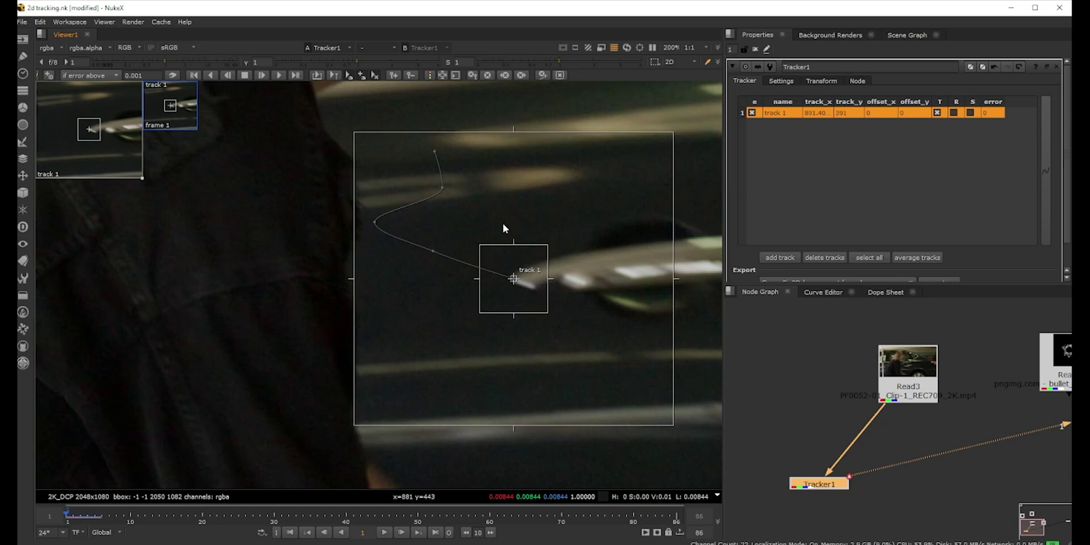
pyautogui.press('Right')
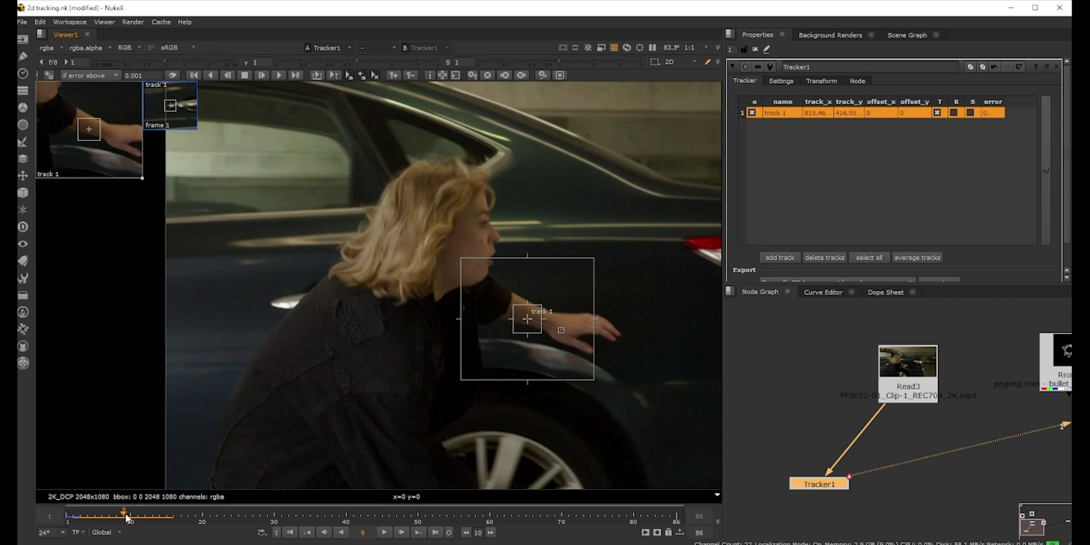
# Step: Offset the track at frame 2 to the taillight's front corner and track it forward to frame 51
pyautogui.moveTo(123, 516); pyautogui.dragTo(76, 519)
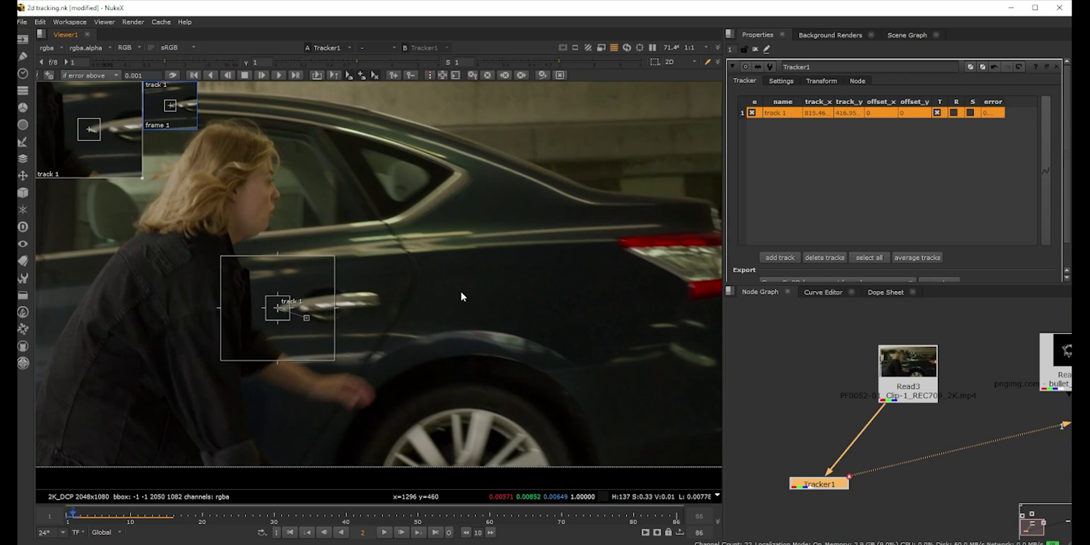
pyautogui.keyDown('ctrl'); pyautogui.moveTo(278, 309); pyautogui.dragTo(621, 247); pyautogui.keyUp('ctrl')
pyautogui.scroll(5, 520, 248)
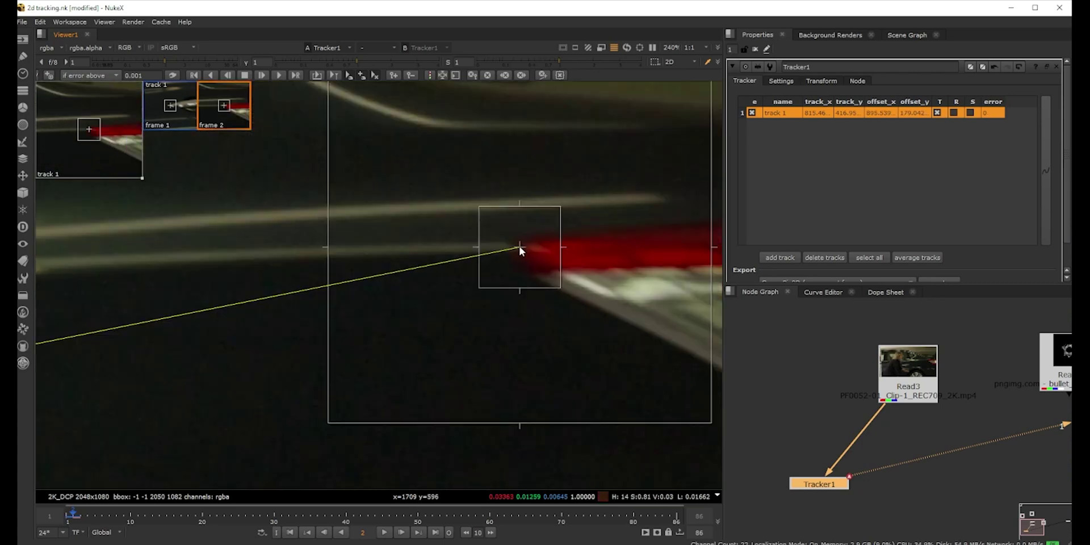
pyautogui.keyDown('ctrl'); pyautogui.moveTo(521, 249); pyautogui.dragTo(519, 252); pyautogui.keyUp('ctrl')
pyautogui.scroll(-3, 670, 306)
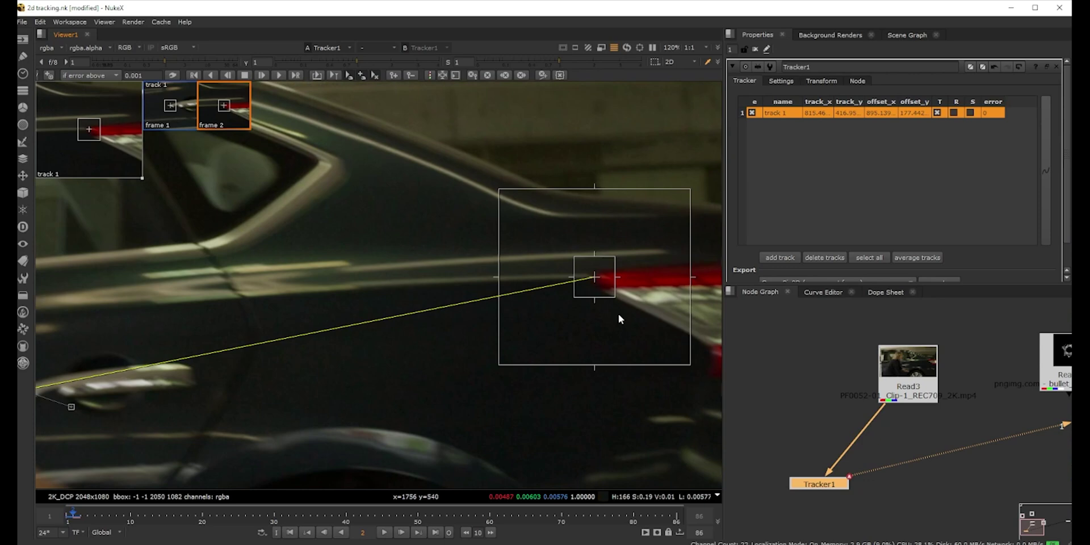
pyautogui.scroll(-4, 531, 278)
pyautogui.moveTo(390, 285); pyautogui.dragTo(478, 281, button='middle')
pyautogui.scroll(1, 479, 281)
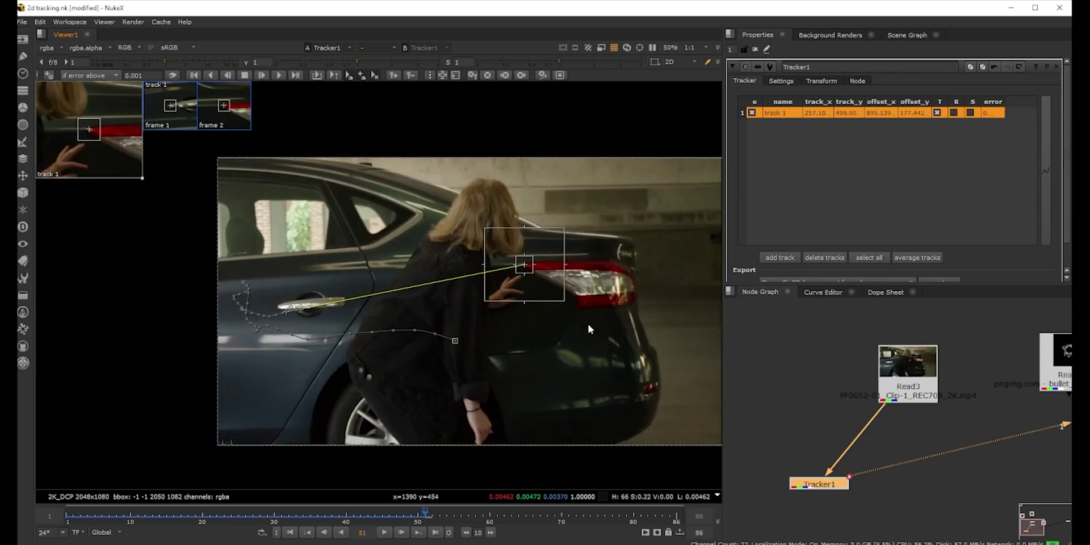
pyautogui.press('f')
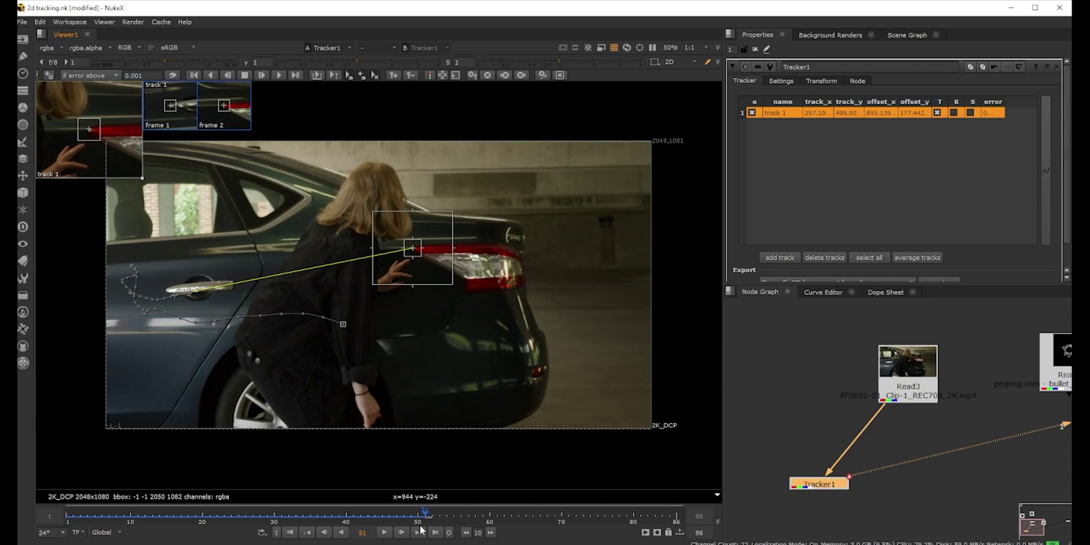
# Step: Offset the track at frame 2 to the trim line below the car window and check it on the following frames
pyautogui.moveTo(424, 514); pyautogui.dragTo(73, 514)
pyautogui.scroll(1, 686, 282)
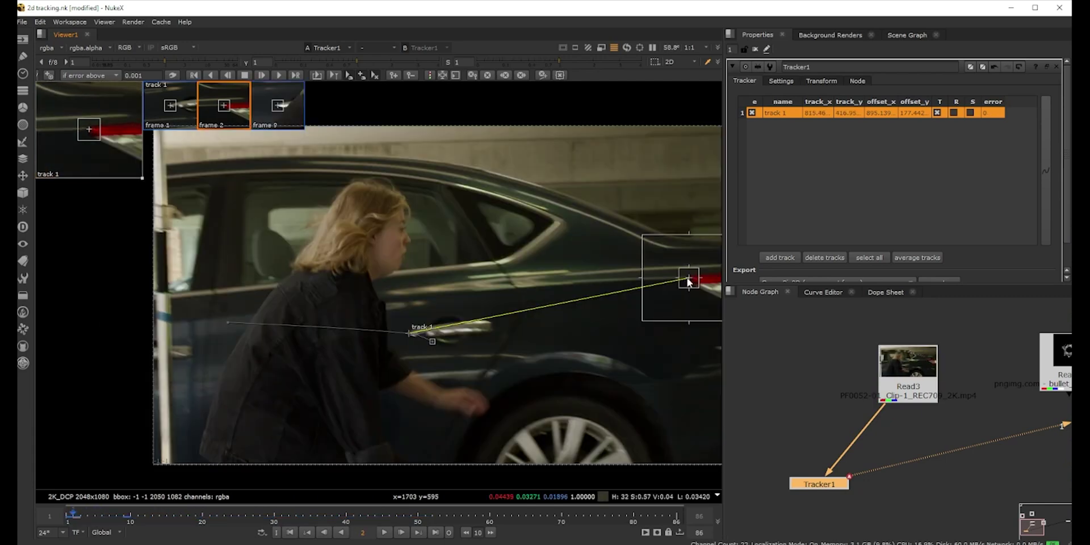
pyautogui.keyDown('ctrl'); pyautogui.moveTo(688, 280); pyautogui.dragTo(440, 275); pyautogui.keyUp('ctrl')
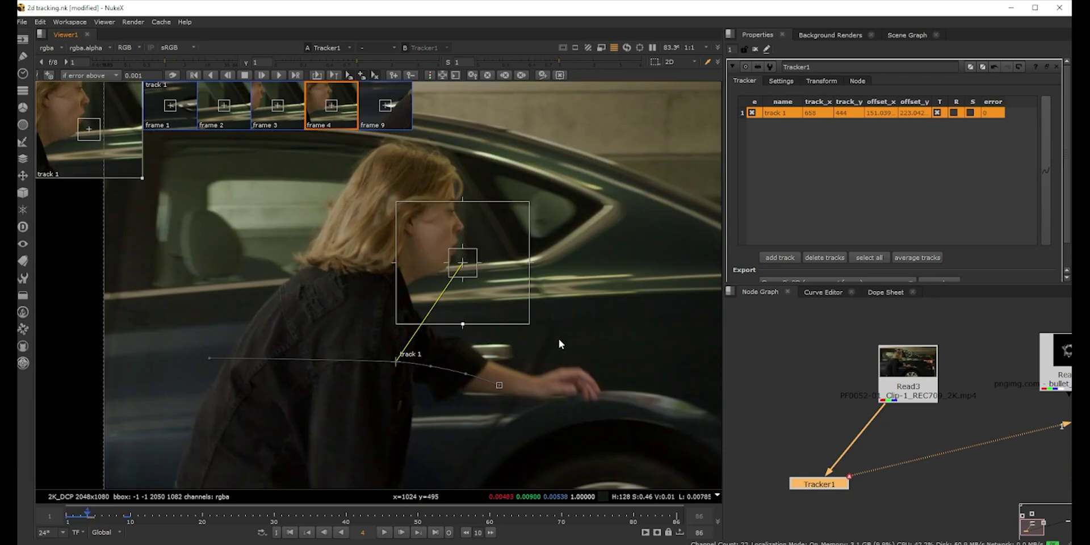
pyautogui.press('Right')
pyautogui.press('Left')
pyautogui.press('Right')
pyautogui.press('Left')
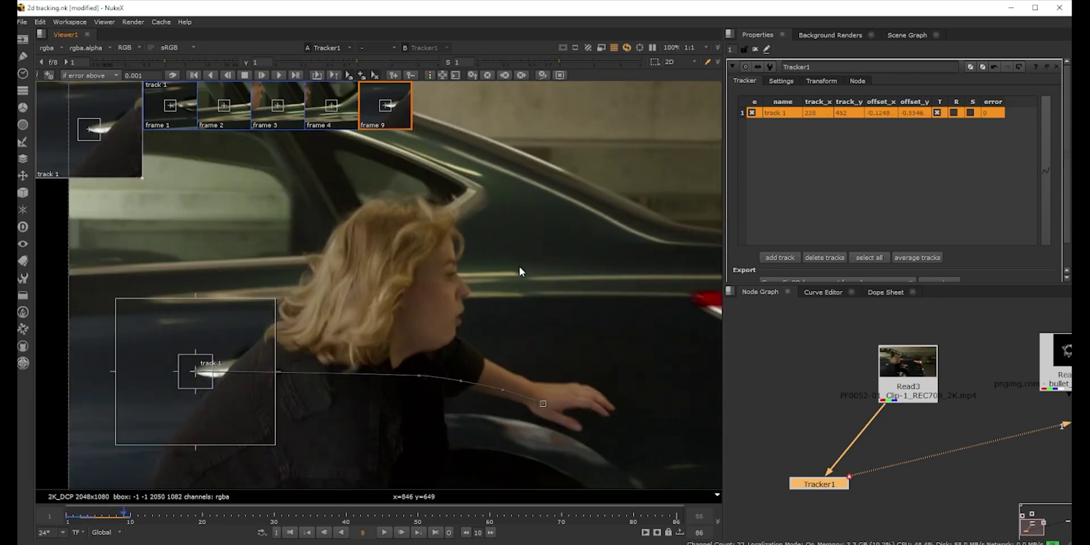
# Step: Track the door handle's tip forward from frame 9 to frame 17
pyautogui.scroll(1, 191, 377)
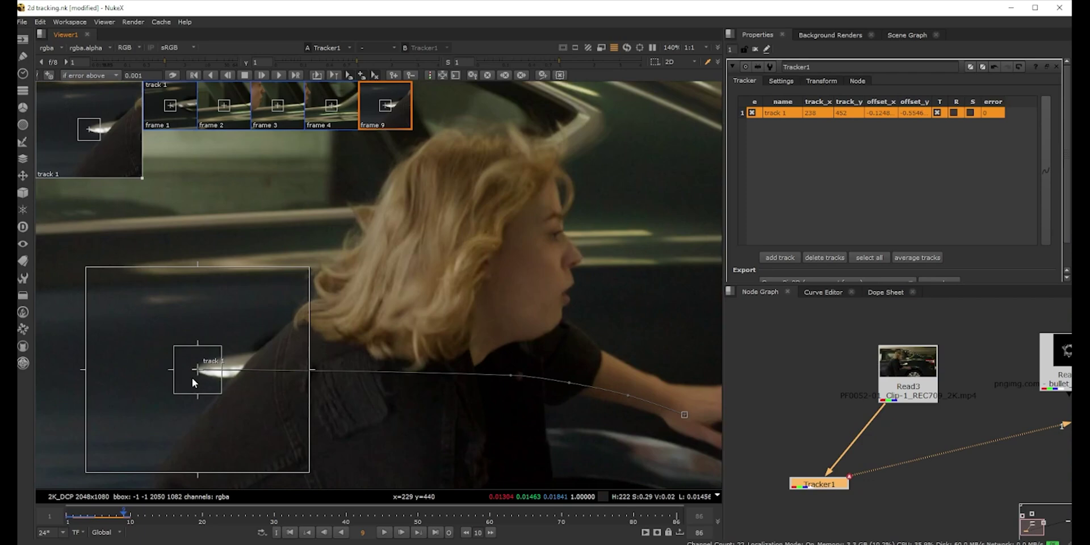
pyautogui.moveTo(192, 376); pyautogui.dragTo(309, 350, button='middle')
pyautogui.scroll(1, 309, 351)
pyautogui.click(261, 75)
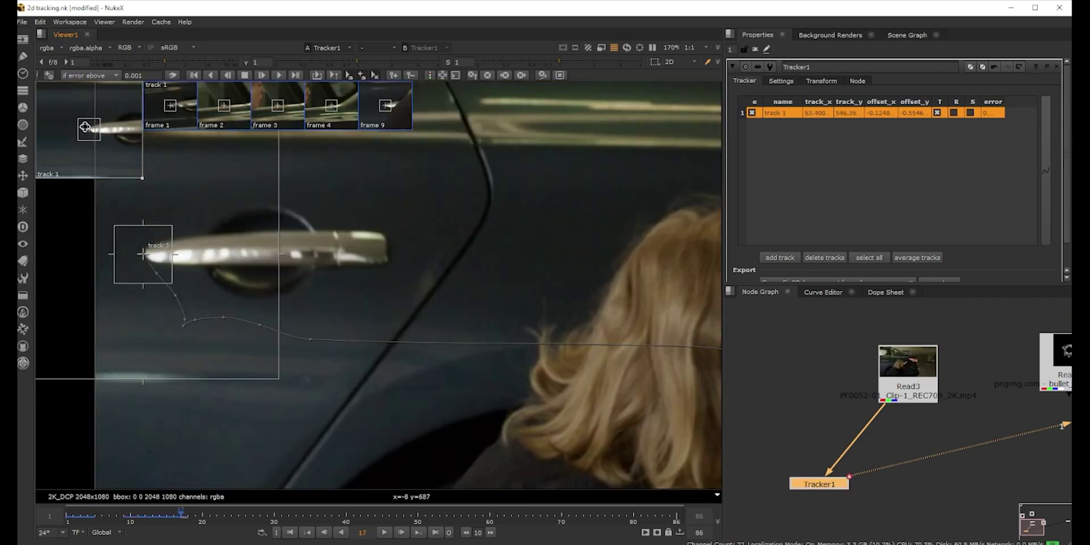
# Step: Enlarge the track's magnified preview window in the viewer
pyautogui.moveTo(143, 180); pyautogui.dragTo(208, 233)
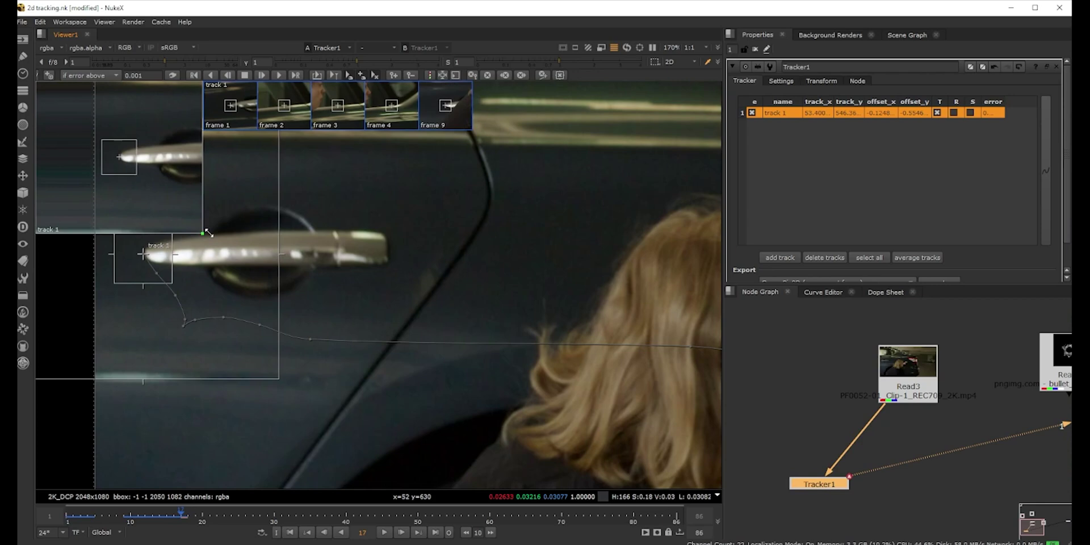
pyautogui.moveTo(474, 295); pyautogui.dragTo(585, 355, button='middle')
pyautogui.scroll(-2, 584, 355)
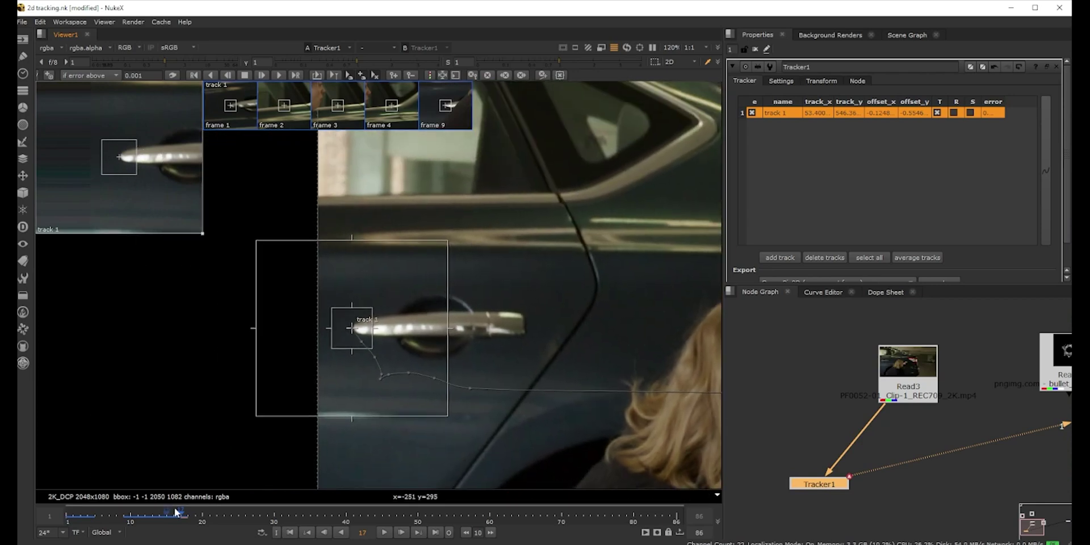
# Step: Review the tracked frames from frame 9, continue tracking the door handle forward, and stop at frame 30 to inspect the point
pyautogui.moveTo(170, 506); pyautogui.dragTo(124, 514)
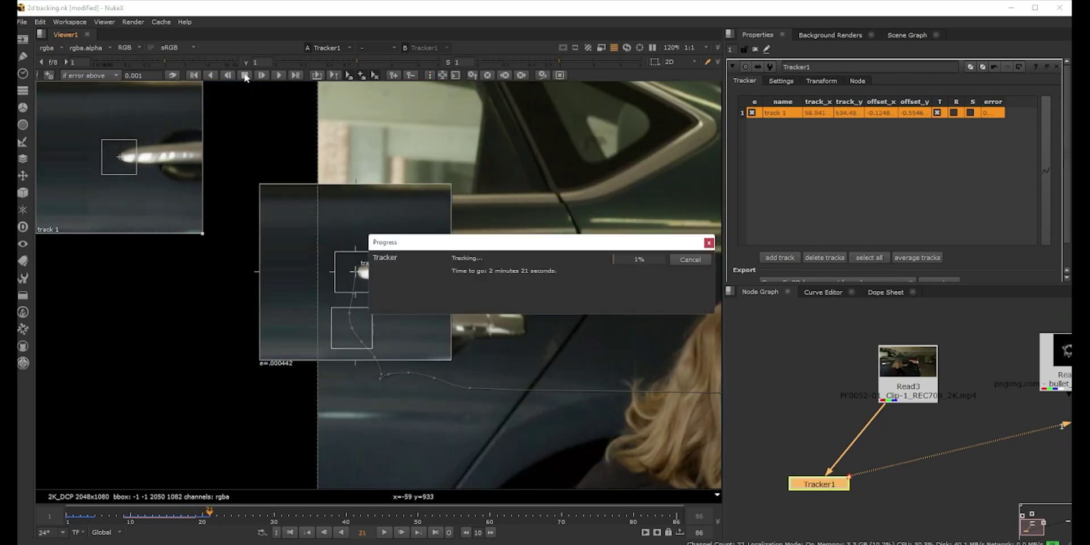
pyautogui.click(245, 76)
pyautogui.scroll(3, 316, 313)
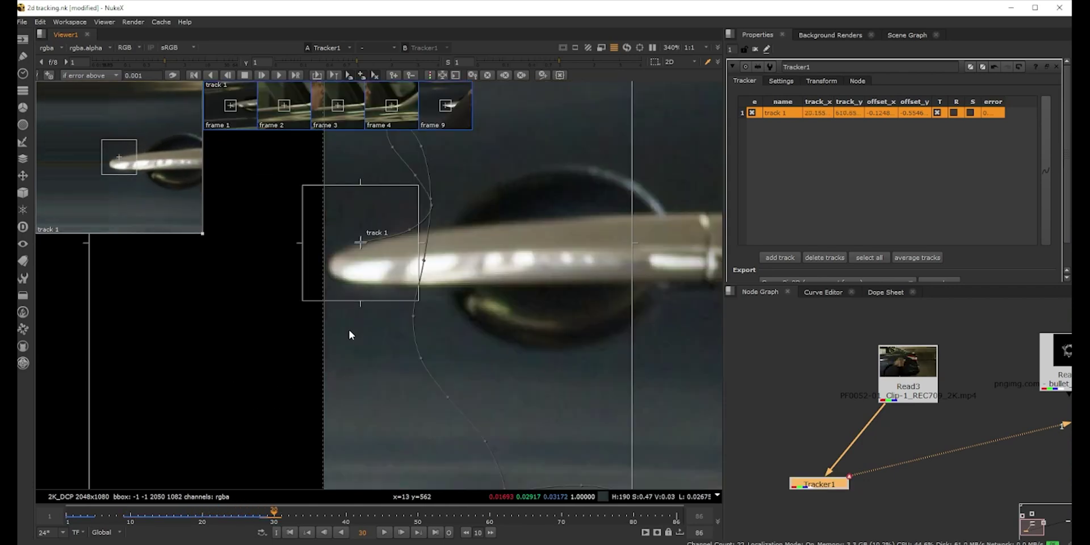
# Step: Step back to before the drift and reposition the track on the door handle's tip from frame 29 to frame 33
pyautogui.press('Left')
pyautogui.press('Left')
pyautogui.press('Left')
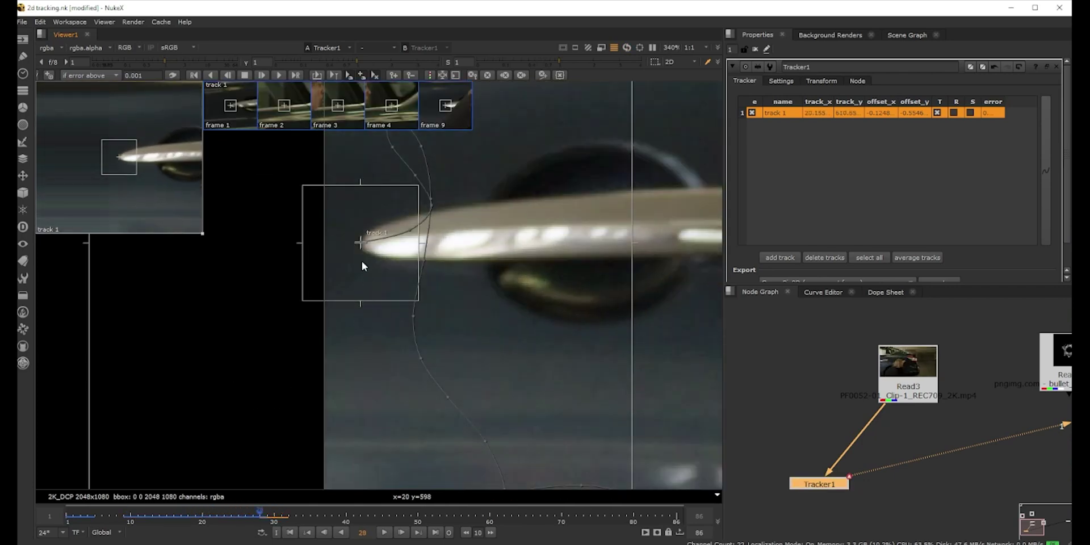
pyautogui.press('Right')
pyautogui.press('x')
pyautogui.press('c')
pyautogui.press('c')
pyautogui.press('c')
pyautogui.press('c')
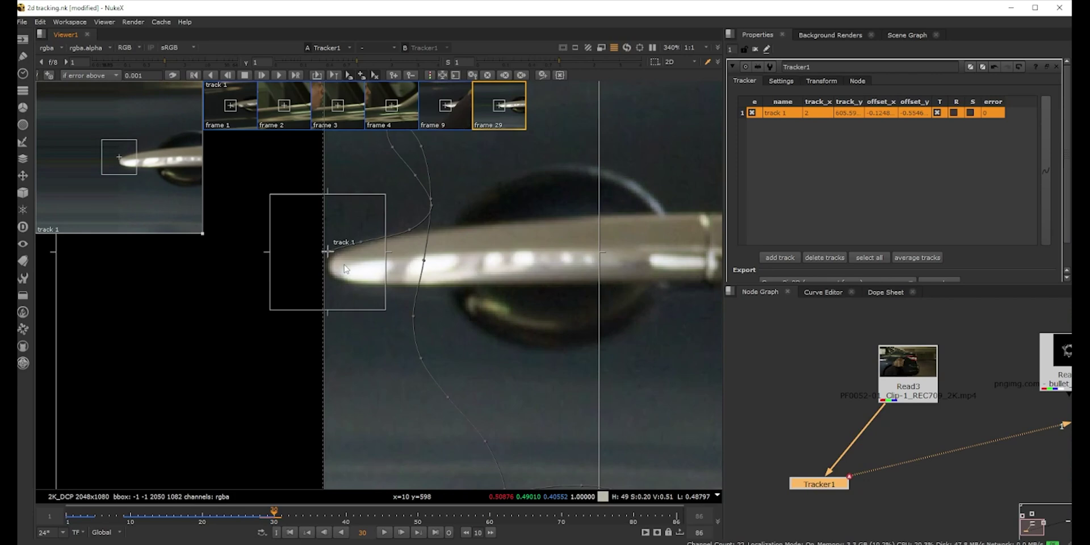
# Step: Track the door handle's tip forward from frame 33 and stop at frame 64
pyautogui.scroll(-3, 384, 318)
pyautogui.click(278, 75)
pyautogui.click(245, 74)
pyautogui.scroll(-3, 359, 365)
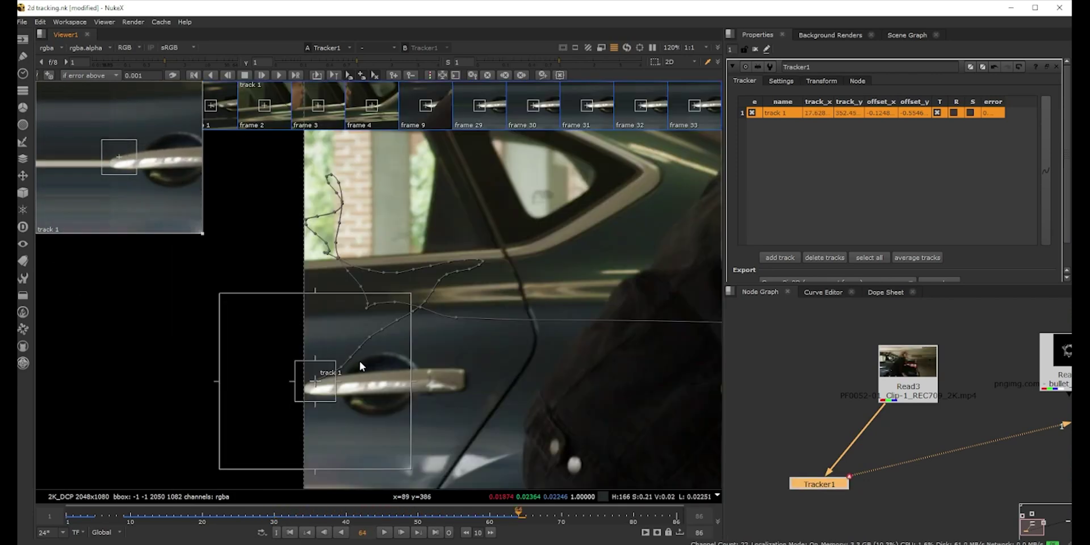
# Step: Go back to frame 63 and offset the track from the door handle's tip to the handle's opposite end
pyautogui.moveTo(319, 429); pyautogui.dragTo(389, 374, button='middle')
pyautogui.scroll(5, 390, 374)
pyautogui.press('Left')
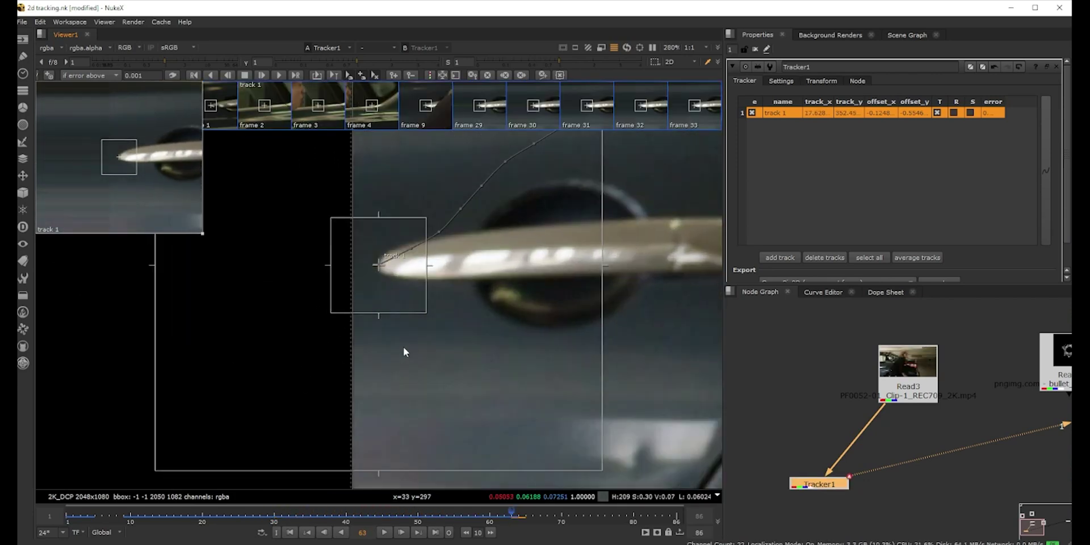
pyautogui.scroll(-2, 508, 310)
pyautogui.moveTo(508, 309); pyautogui.dragTo(450, 278, button='middle')
pyautogui.keyDown('ctrl'); pyautogui.moveTo(355, 251); pyautogui.dragTo(624, 216); pyautogui.keyUp('ctrl')
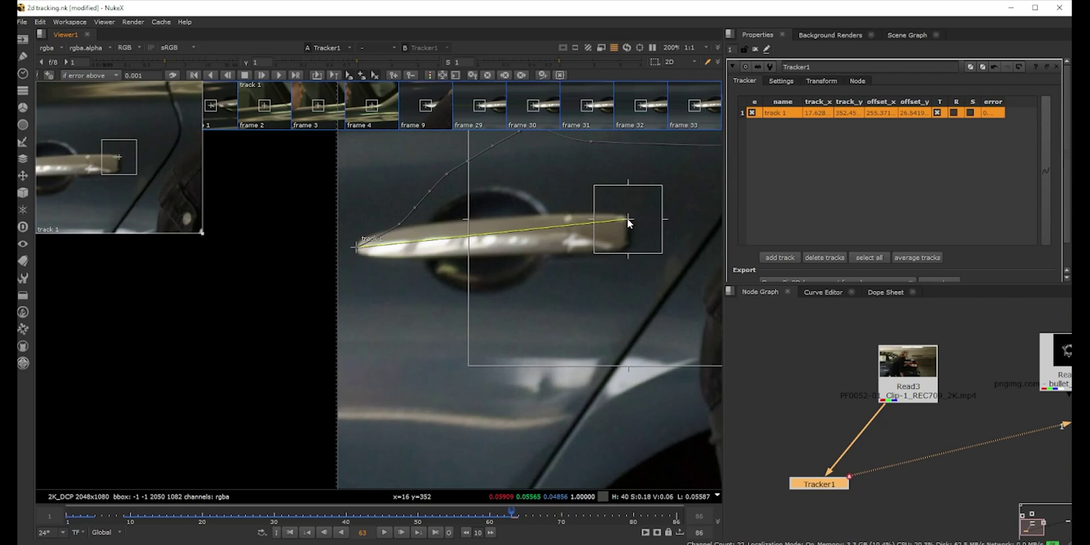
# Step: Track the offset handle end forward, stop at frame 74, and return to frame 72 to inspect the point and the remaining frames
pyautogui.click(262, 75)
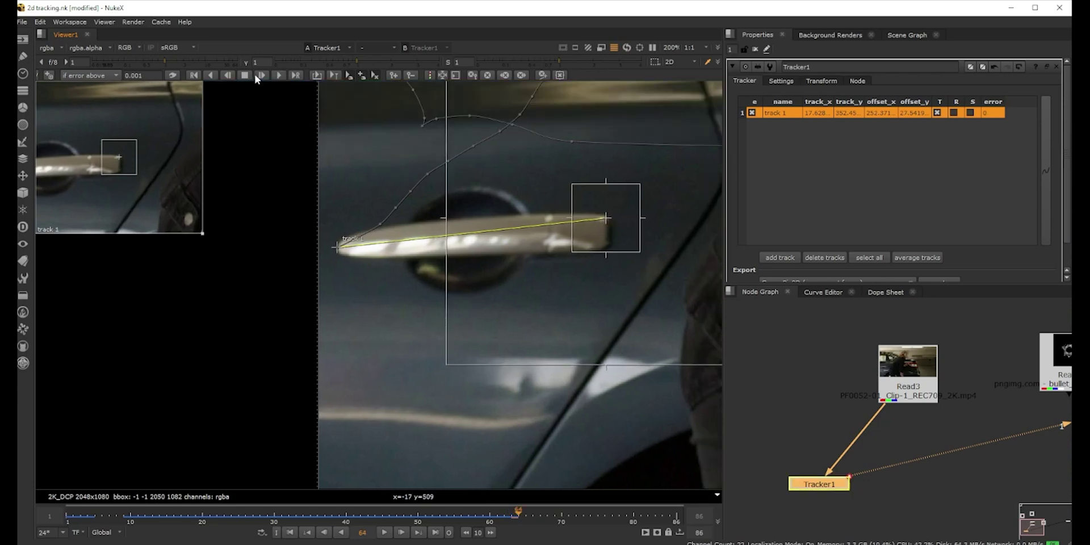
pyautogui.click(244, 75)
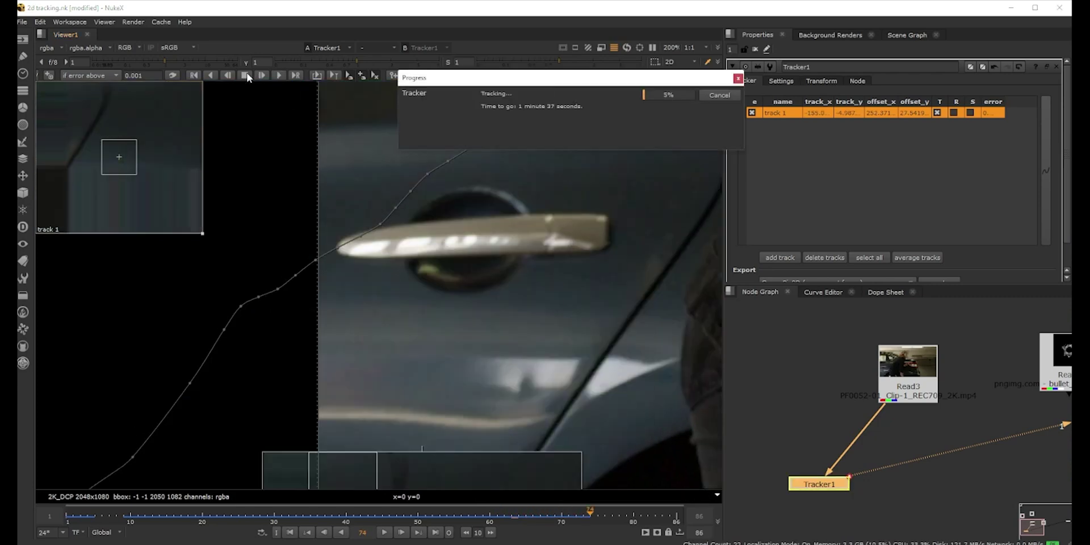
pyautogui.scroll(-2, 545, 288)
pyautogui.press('Left')
pyautogui.press('Left')
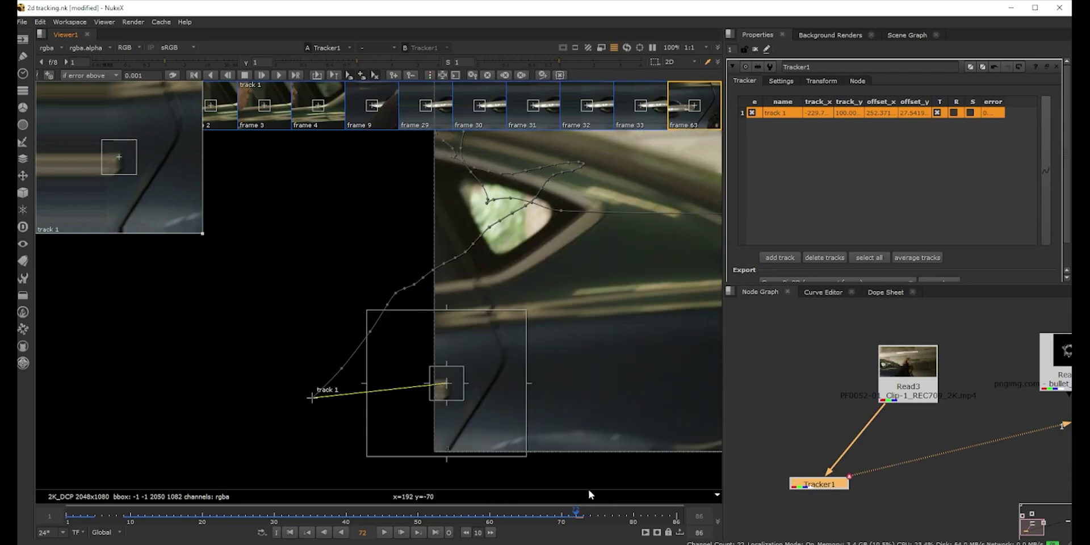
pyautogui.click(641, 521)
pyautogui.moveTo(641, 521); pyautogui.dragTo(576, 519)
pyautogui.scroll(-1, 534, 331)
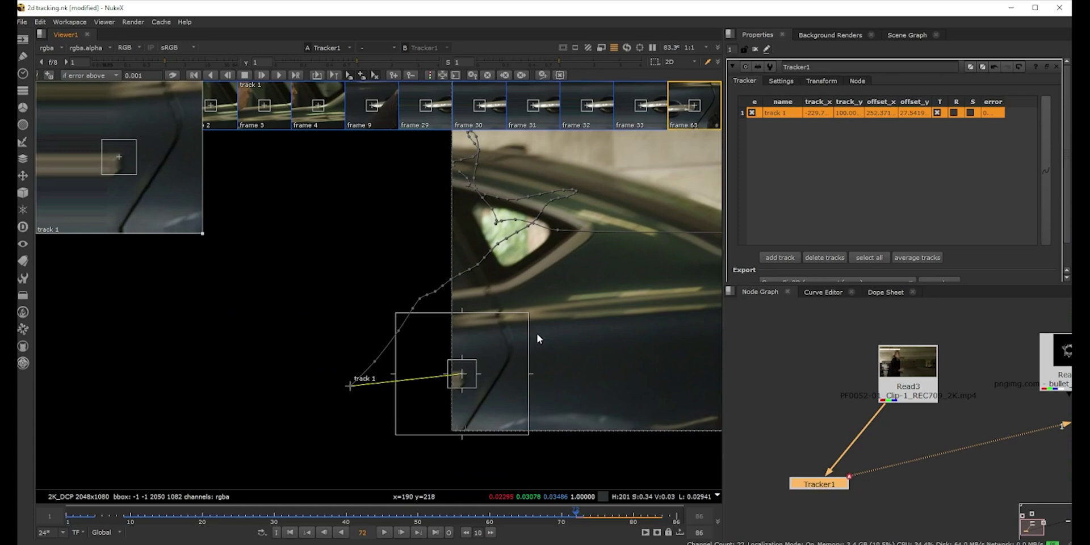
# Step: Offset the track at frame 72 to the trim below the rear quarter window and adjust its position at frame 73
pyautogui.scroll(2, 538, 335)
pyautogui.scroll(-4, 430, 336)
pyautogui.scroll(3, 441, 308)
pyautogui.scroll(2, 456, 361)
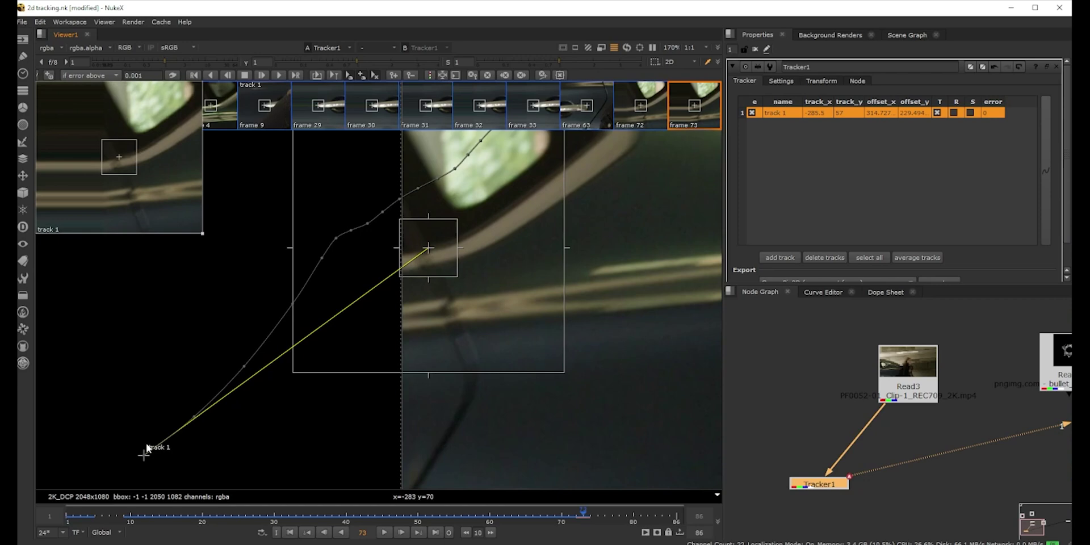
pyautogui.moveTo(145, 455); pyautogui.dragTo(146, 456)
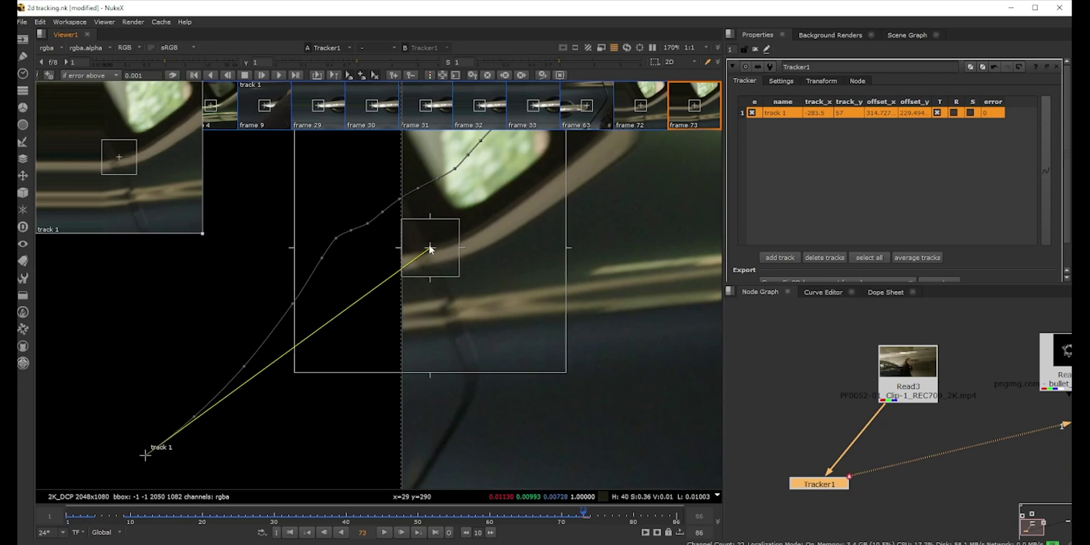
pyautogui.press('Left')
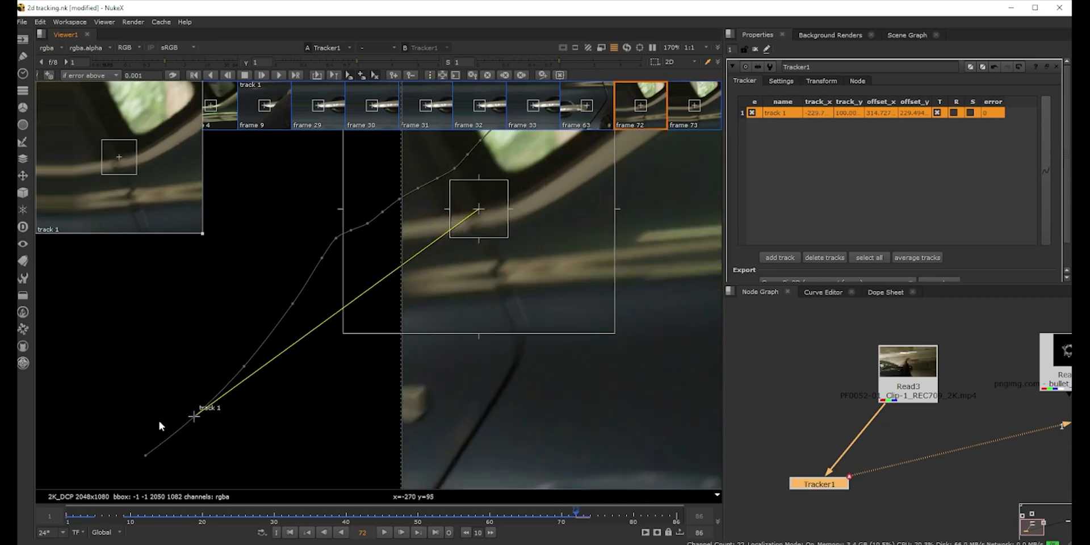
pyautogui.press('Right')
pyautogui.moveTo(147, 458); pyautogui.dragTo(144, 455)
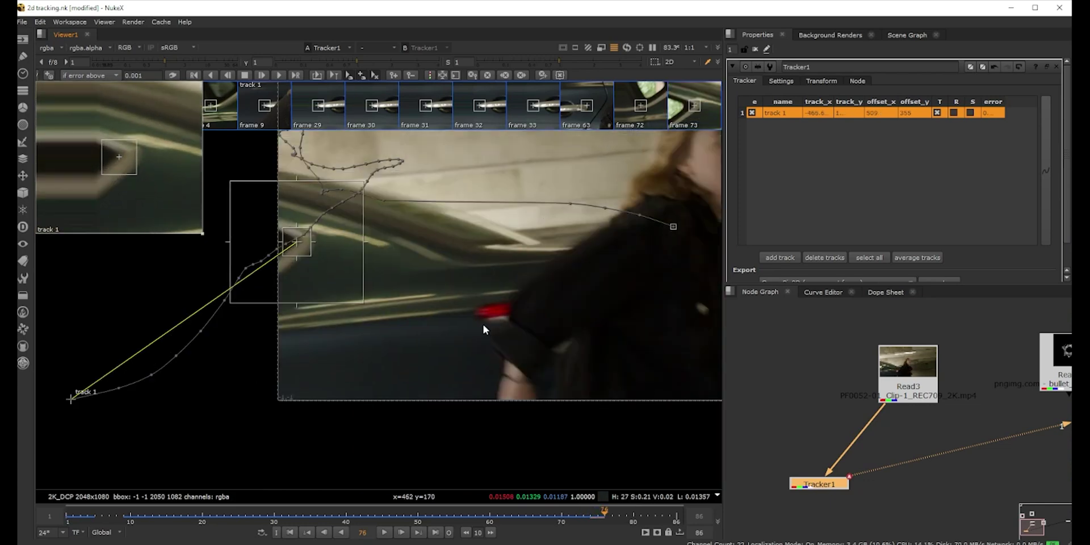
# Step: Offset the track to the tip of the red tail light and align it frame by frame from 74 to 77
pyautogui.press('v')
pyautogui.press('Left')
pyautogui.press('Left')
pyautogui.press('Left')
pyautogui.scroll(4, 479, 308)
pyautogui.scroll(-5, 456, 278)
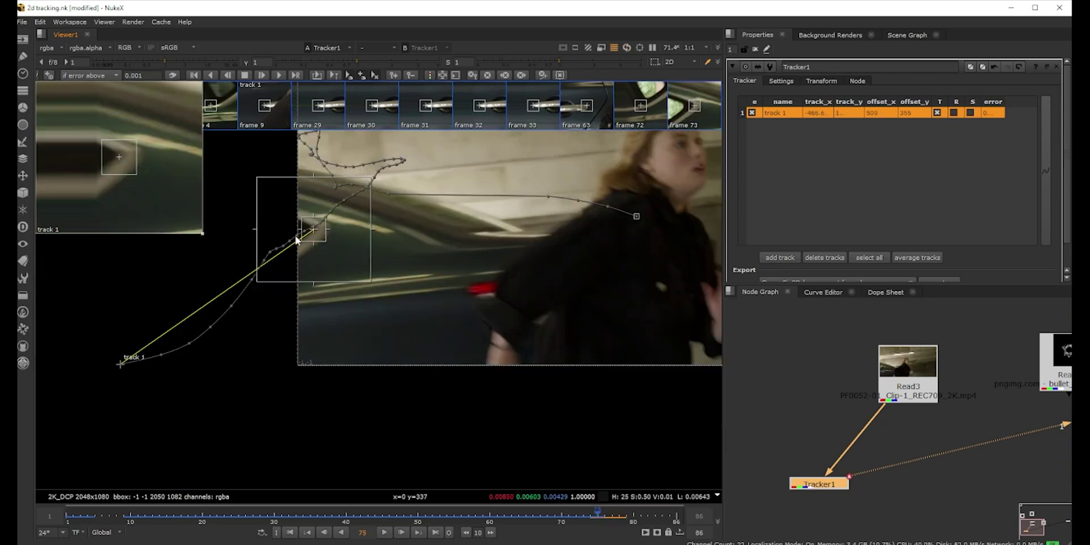
pyautogui.scroll(2, 327, 234)
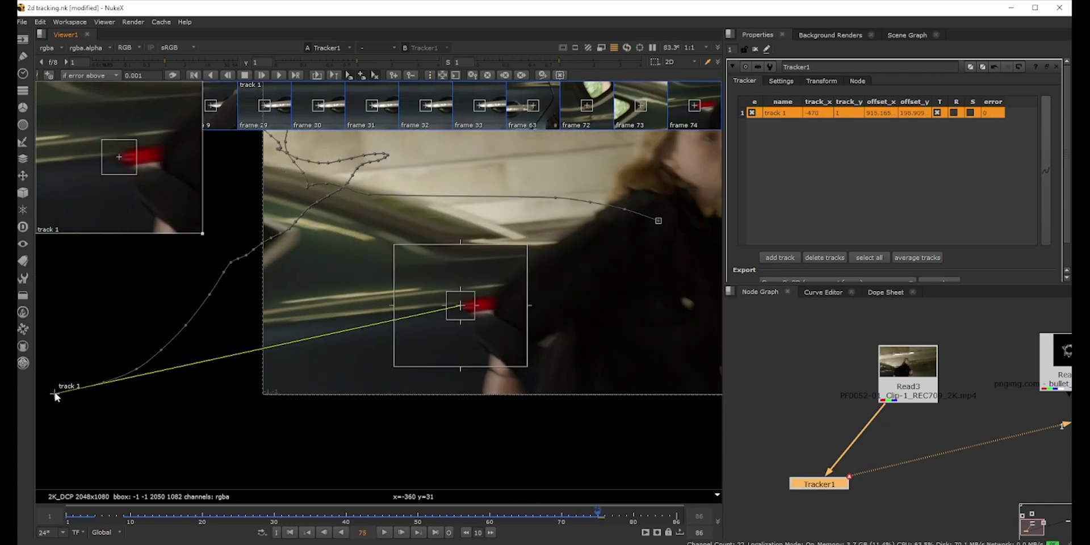
pyautogui.press('v')
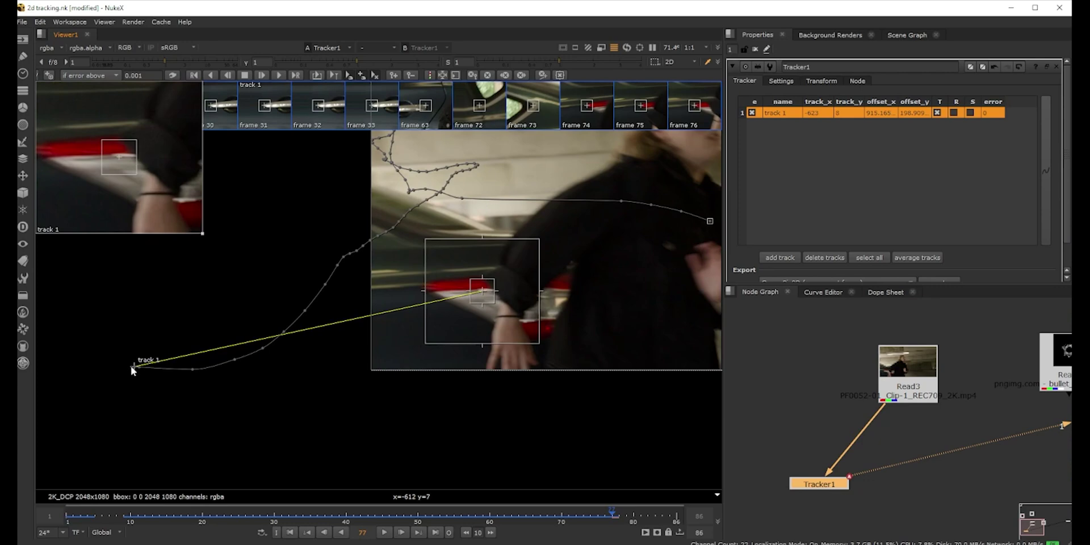
pyautogui.scroll(2, 613, 315)
pyautogui.press('Left')
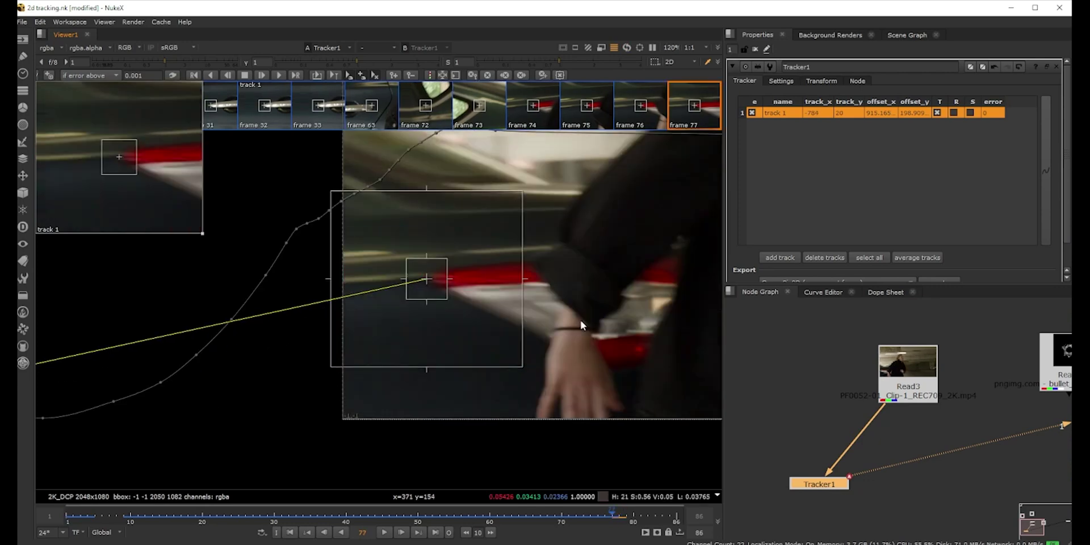
pyautogui.press('Right')
pyautogui.keyDown('ctrl'); pyautogui.moveTo(427, 279); pyautogui.dragTo(464, 354); pyautogui.keyUp('ctrl')
pyautogui.hotkey('ctrl', 'z')
pyautogui.scroll(-3, 589, 321)
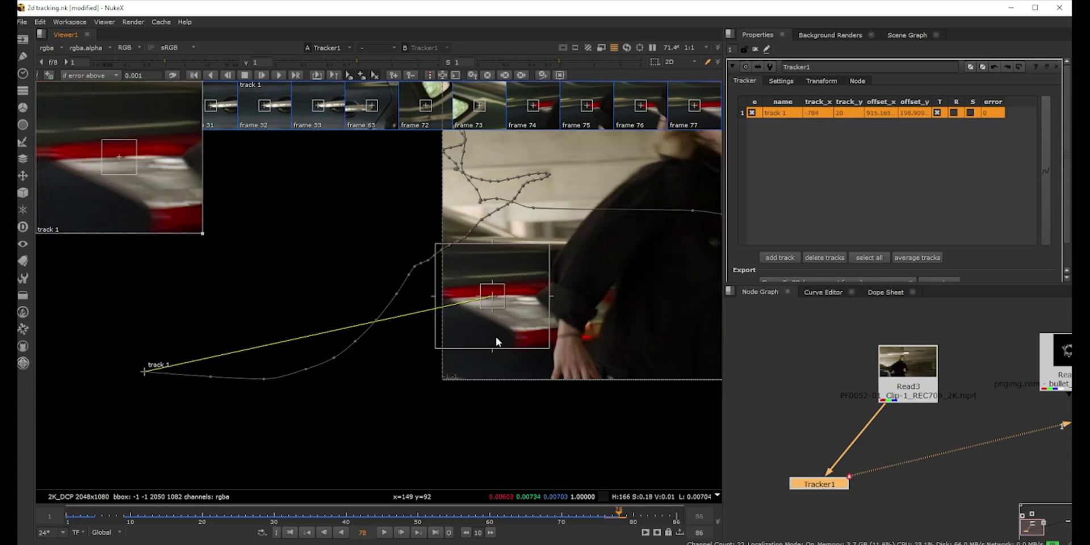
pyautogui.press('Left')
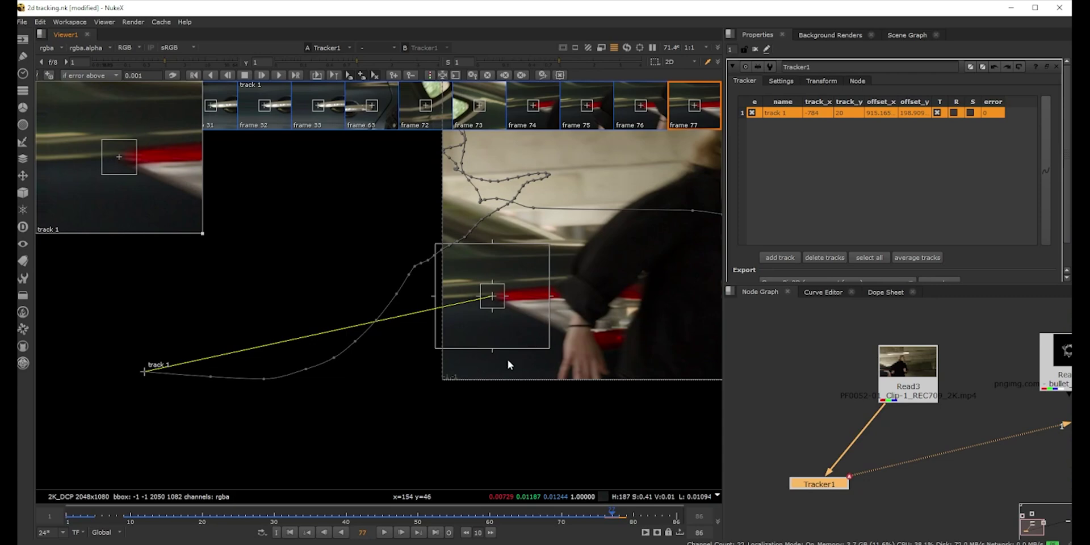
# Step: Return to frame 1 and add a second track on the tip of the car's red tail light
pyautogui.moveTo(612, 513); pyautogui.dragTo(567, 513)
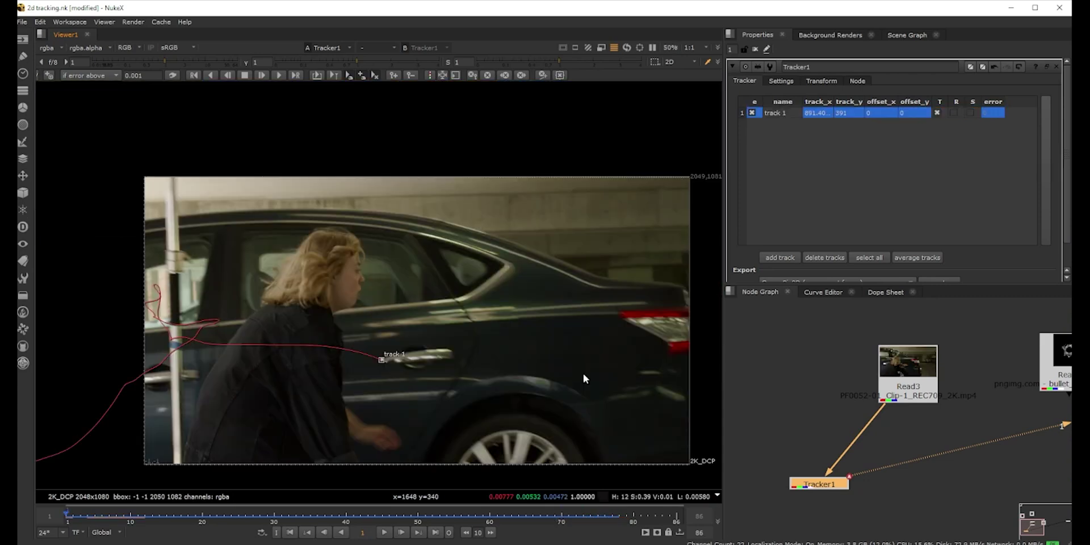
pyautogui.scroll(2, 564, 327)
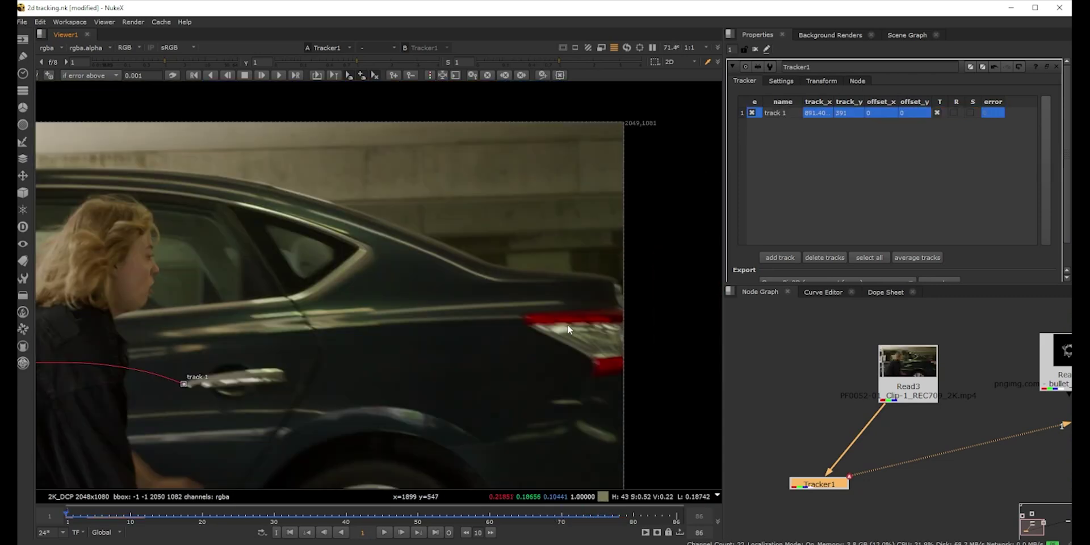
pyautogui.keyDown('ctrl'); pyautogui.keyDown('alt'); pyautogui.click(524, 320); pyautogui.keyUp('alt'); pyautogui.keyUp('ctrl')
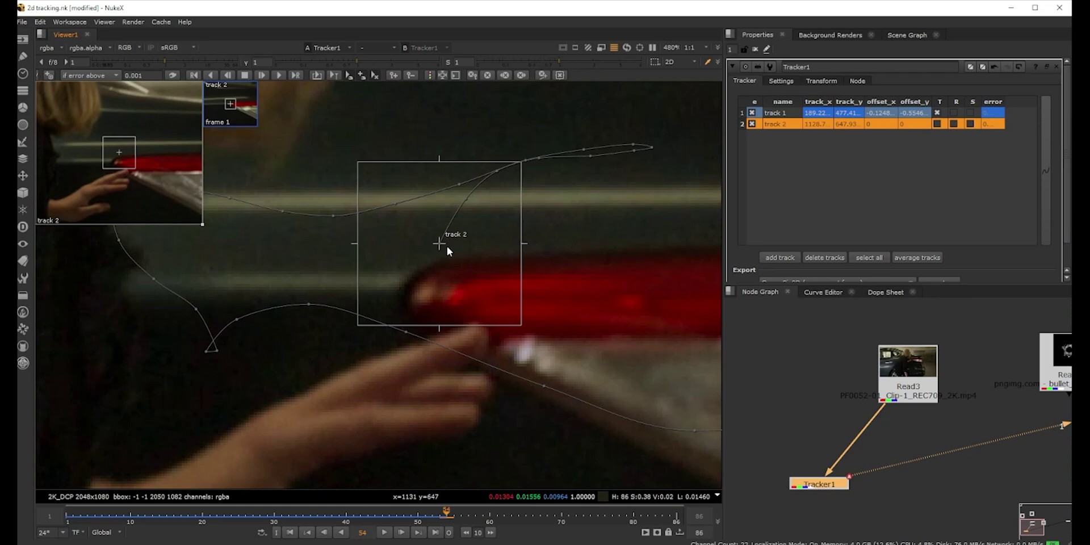
# Step: Reposition track 2 on the tail light's tip at frame 54 and follow it frame by frame to frame 65
pyautogui.press('Left')
pyautogui.press('Right')
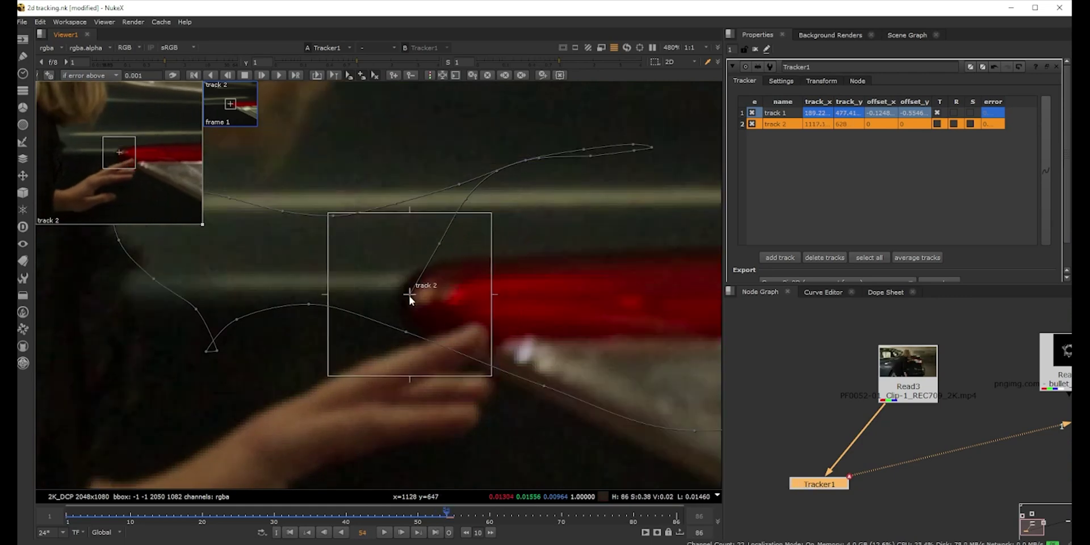
pyautogui.scroll(-4, 562, 284)
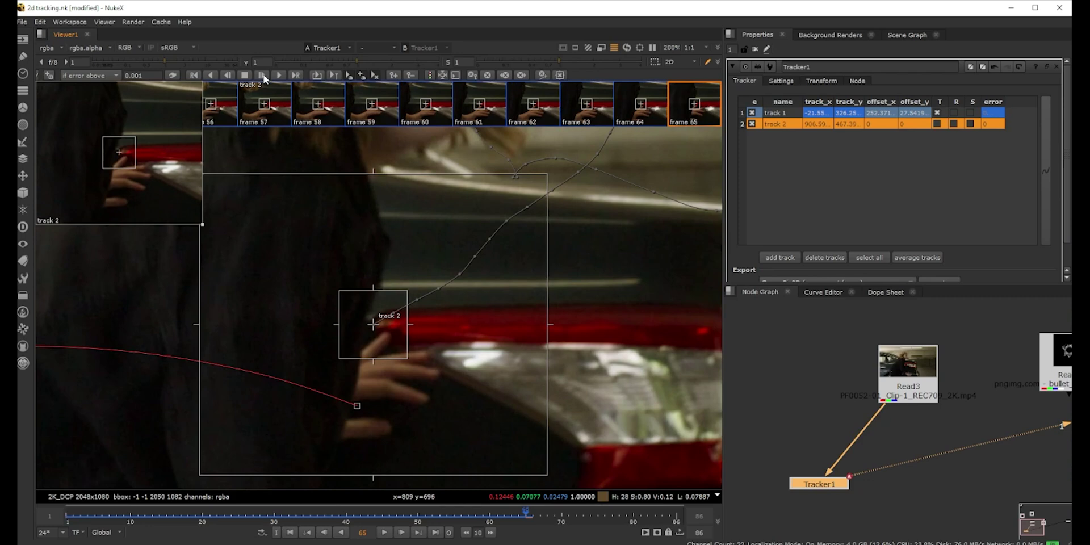
# Step: Step back through the frames before frame 65 and forward again to examine which part of the tail light stays visible
pyautogui.press('Left')
pyautogui.press('Left')
pyautogui.press('Left')
pyautogui.press('Left')
pyautogui.press('Left')
pyautogui.press('Left')
pyautogui.press('Left')
pyautogui.press('Left')
pyautogui.scroll(-1, 520, 325)
pyautogui.moveTo(591, 311); pyautogui.dragTo(584, 256, button='middle')
pyautogui.press('Right')
pyautogui.press('Right')
pyautogui.press('Right')
pyautogui.press('Right')
pyautogui.press('Right')
pyautogui.press('Right')
pyautogui.press('Right')
pyautogui.press('Right')
pyautogui.scroll(-1, 581, 287)
pyautogui.scroll(1, 584, 256)
# Step: Offset track 2 at frame 65 to the visible far side of the tail light and track it forward to frame 71
pyautogui.keyDown('ctrl'); pyautogui.moveTo(340, 230); pyautogui.dragTo(518, 332); pyautogui.keyUp('ctrl')
pyautogui.press('v')
pyautogui.scroll(-3, 524, 281)
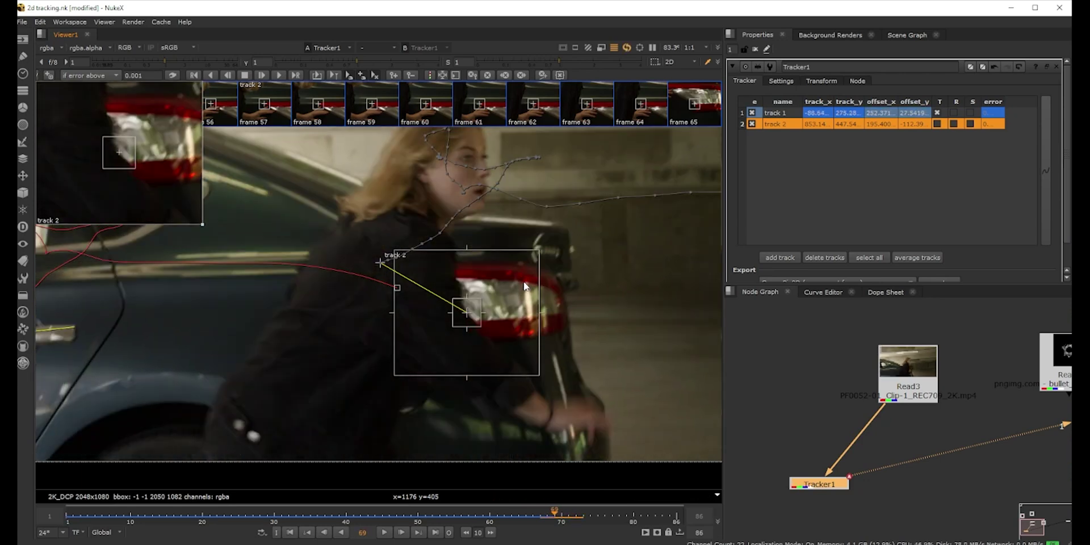
pyautogui.scroll(3, 523, 281)
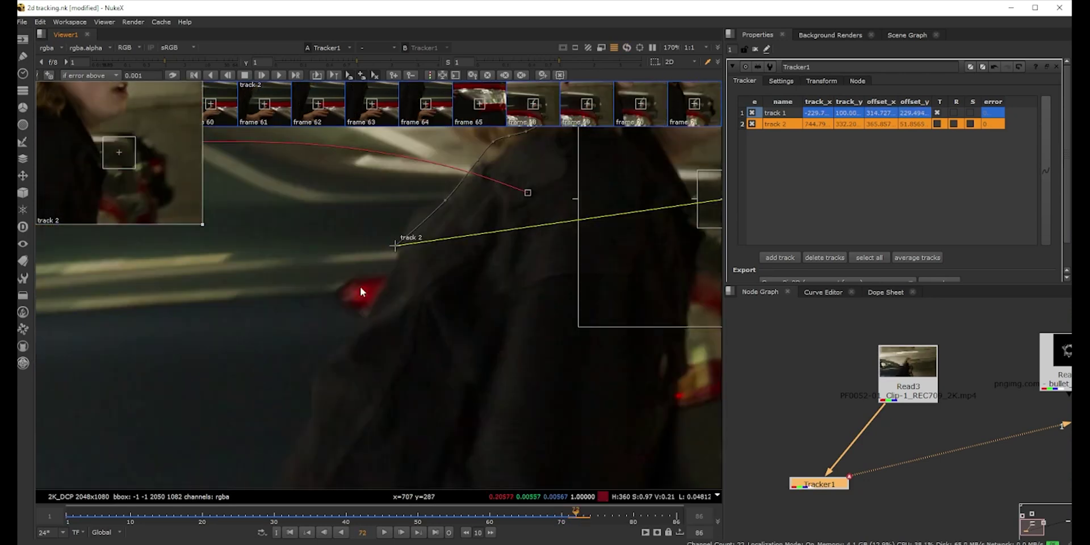
# Step: Compare frames 71 and 72, reset track 2's offset, and reposition the track on the exposed red tip at frame 72
pyautogui.press('Left')
pyautogui.scroll(-1, 417, 318)
pyautogui.scroll(-1, 308, 339)
pyautogui.moveTo(417, 318)
pyautogui.mouseDown(button='middle')
pyautogui.moveTo(310, 339)
pyautogui.moveTo(408, 327)
pyautogui.mouseUp(button='middle')
pyautogui.scroll(1, 339, 337)
pyautogui.press('Right')
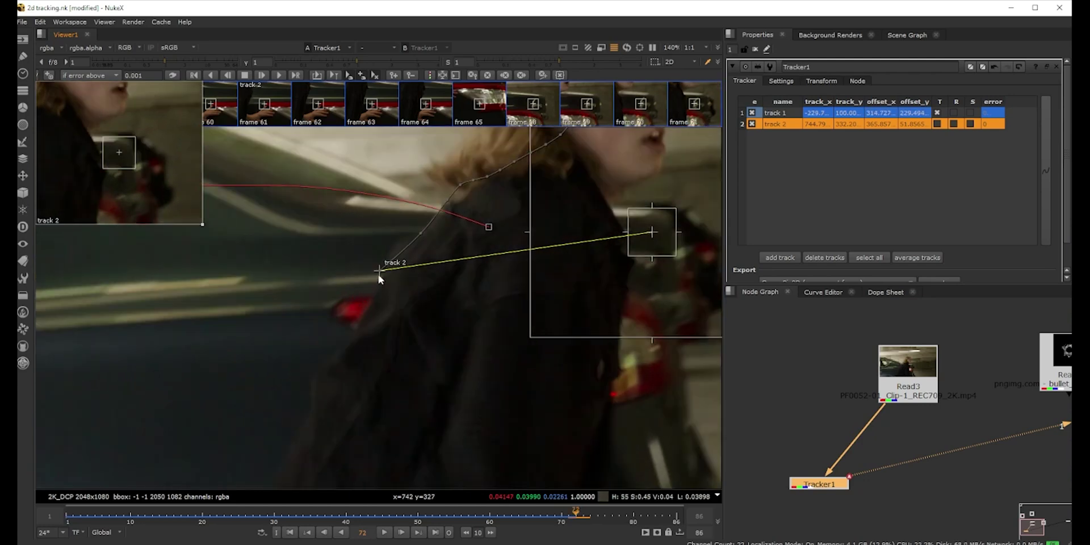
pyautogui.press('Left')
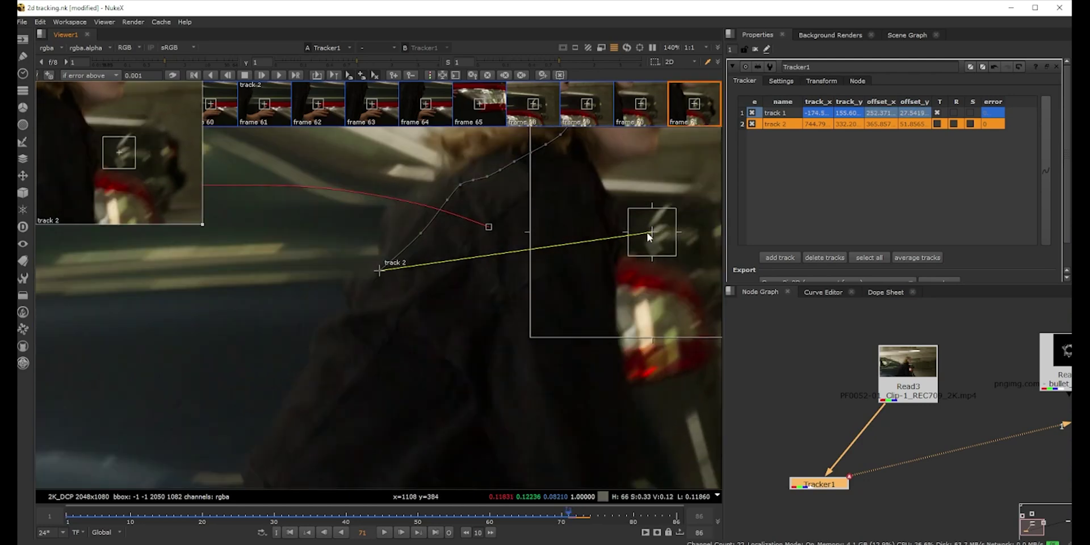
pyautogui.scroll(5, 379, 270)
pyautogui.press('Right')
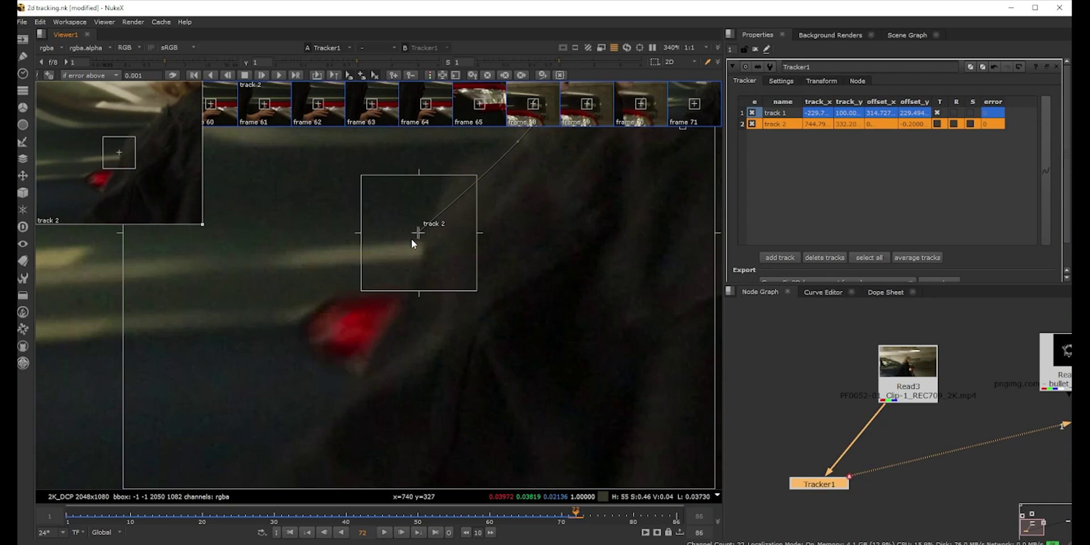
pyautogui.moveTo(418, 233); pyautogui.dragTo(307, 329)
pyautogui.scroll(-4, 404, 299)
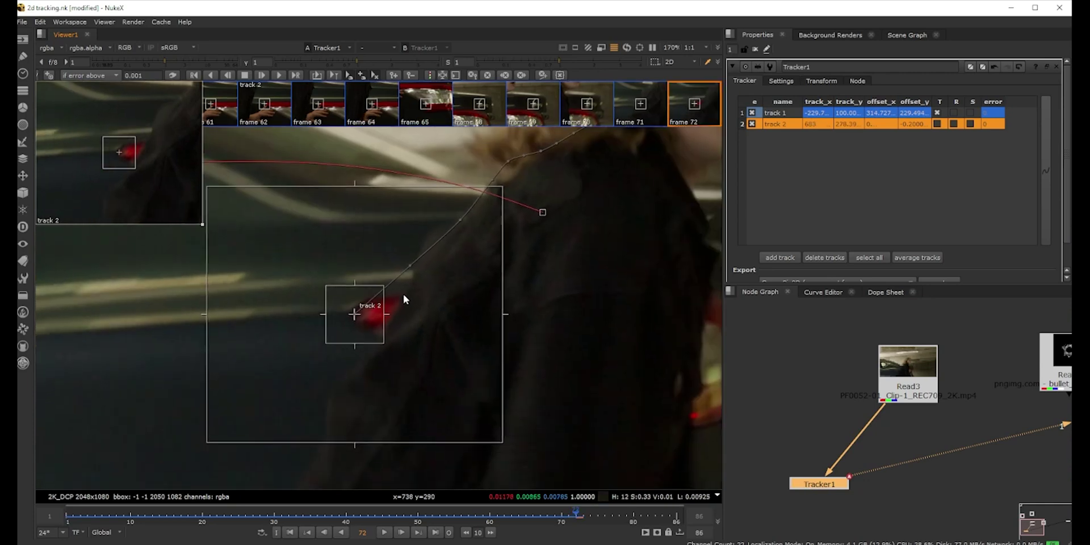
pyautogui.scroll(1, 404, 299)
# Step: Track the tail light's tip with track 2 forward from frame 72 to frame 77 and check the next frame
pyautogui.click(278, 75)
pyautogui.click(245, 76)
pyautogui.scroll(-7, 511, 335)
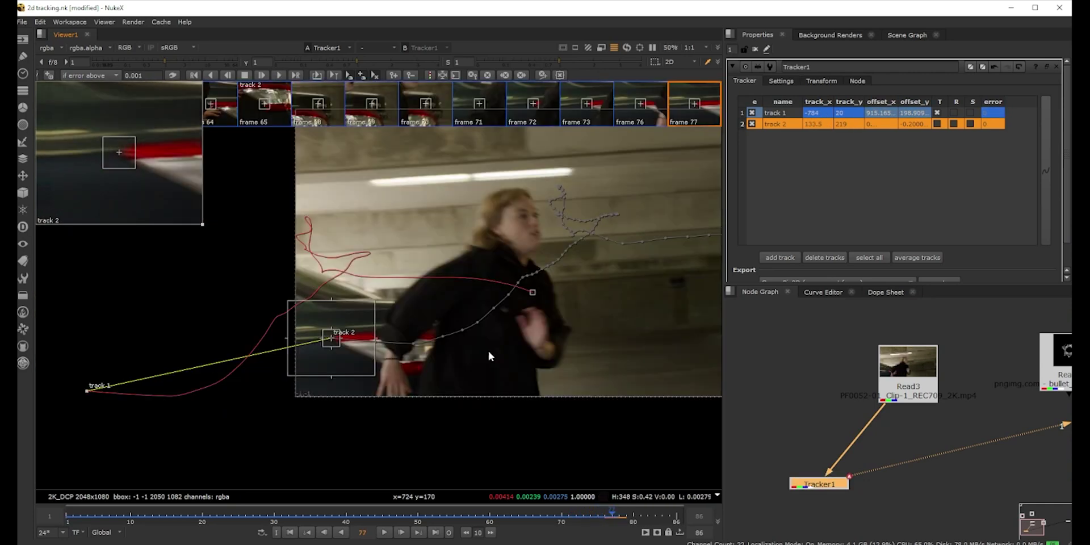
pyautogui.press('Right')
pyautogui.press('l')
pyautogui.scroll(-3, 489, 353)
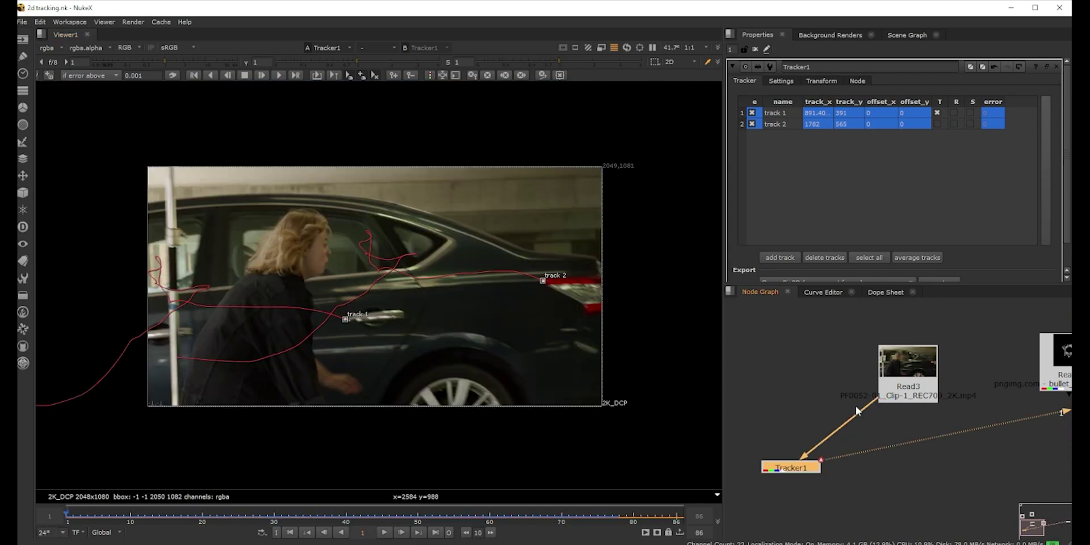
# Step: Enable translation for track 2 and rotation for both tracks in the Tracker node
pyautogui.scroll(-2, 838, 389)
pyautogui.moveTo(891, 388); pyautogui.dragTo(889, 376)
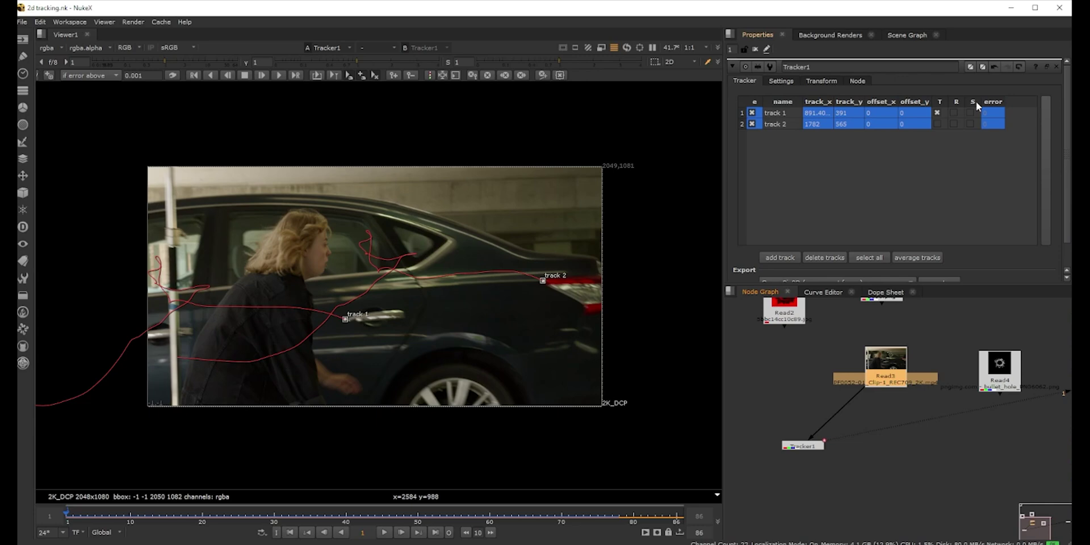
pyautogui.click(938, 123)
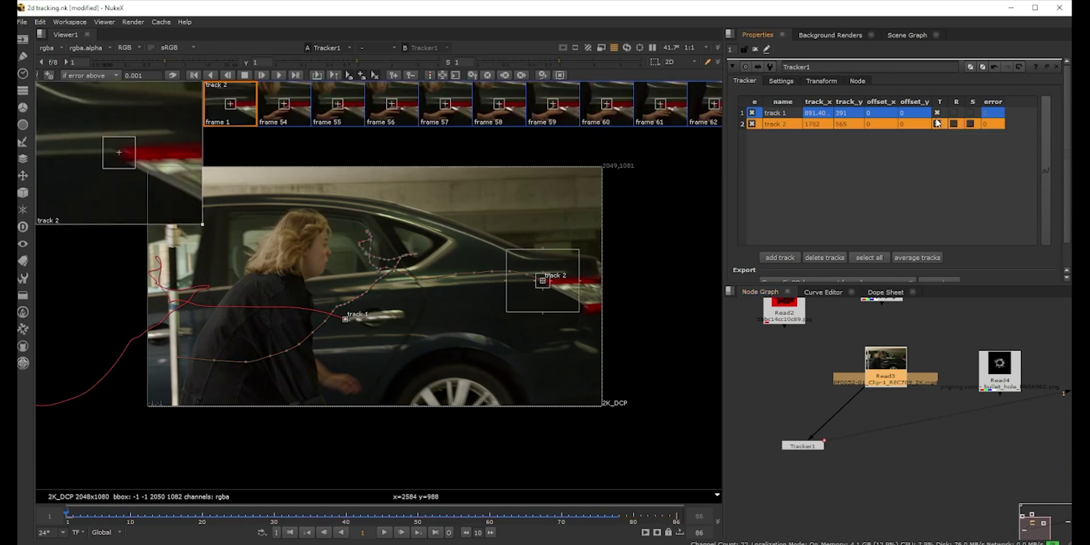
pyautogui.click(953, 124)
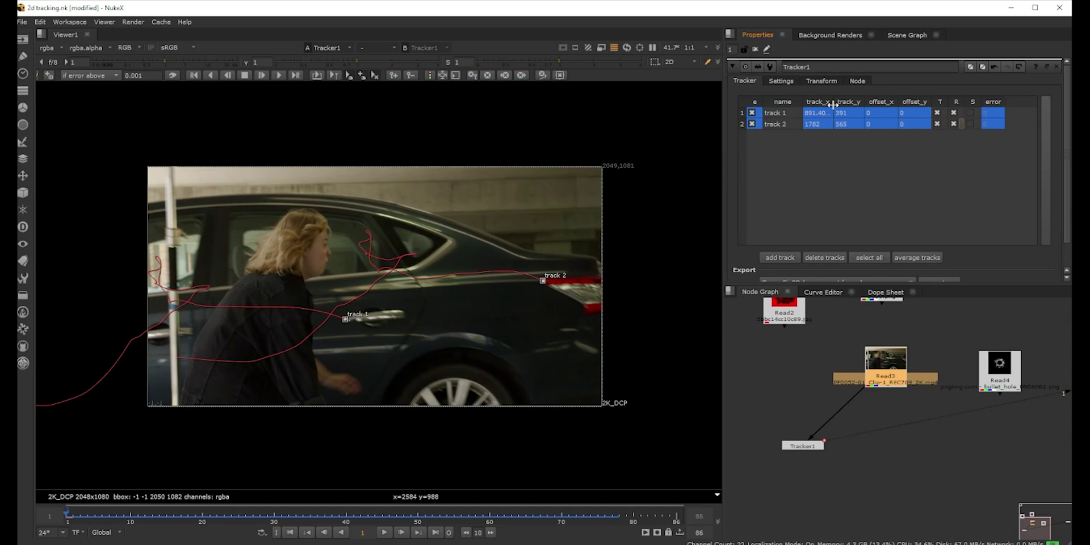
# Step: Review the available export types for the two selected tracks of Tracker1
pyautogui.scroll(-2, 815, 257)
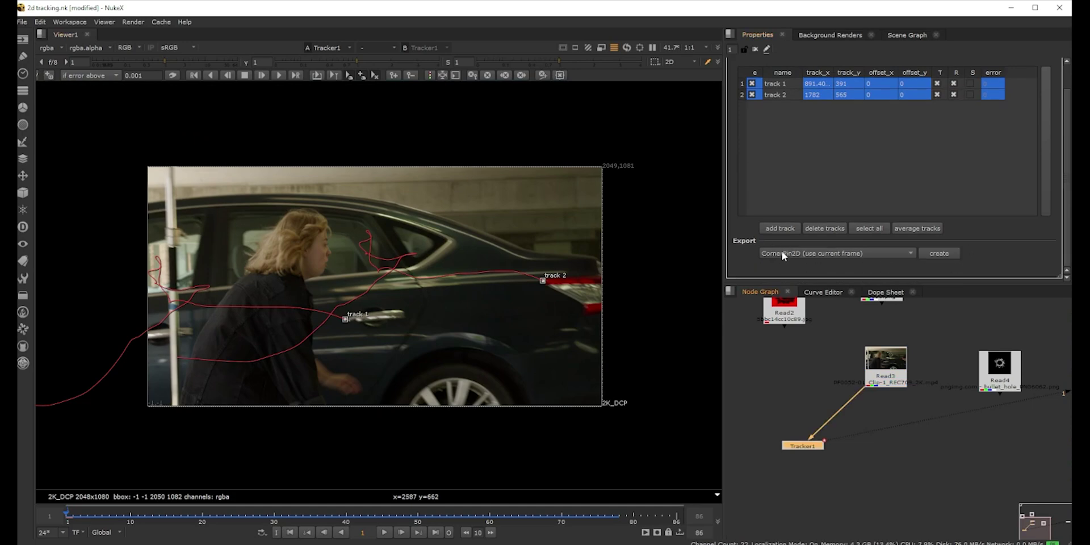
pyautogui.click(782, 253)
pyautogui.click(828, 252)
pyautogui.moveTo(802, 446); pyautogui.dragTo(777, 398)
pyautogui.click(908, 254)
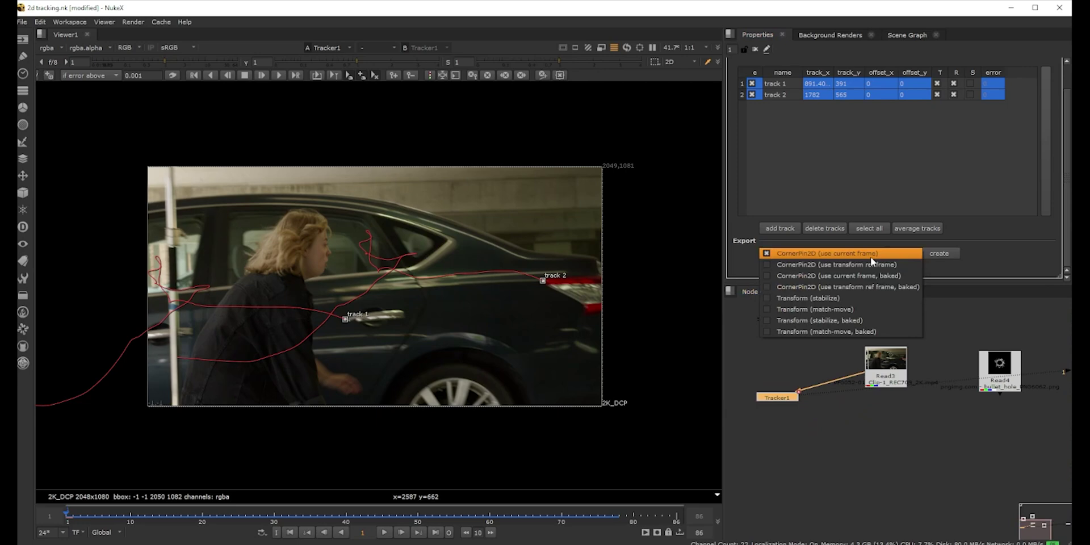
pyautogui.click(988, 254)
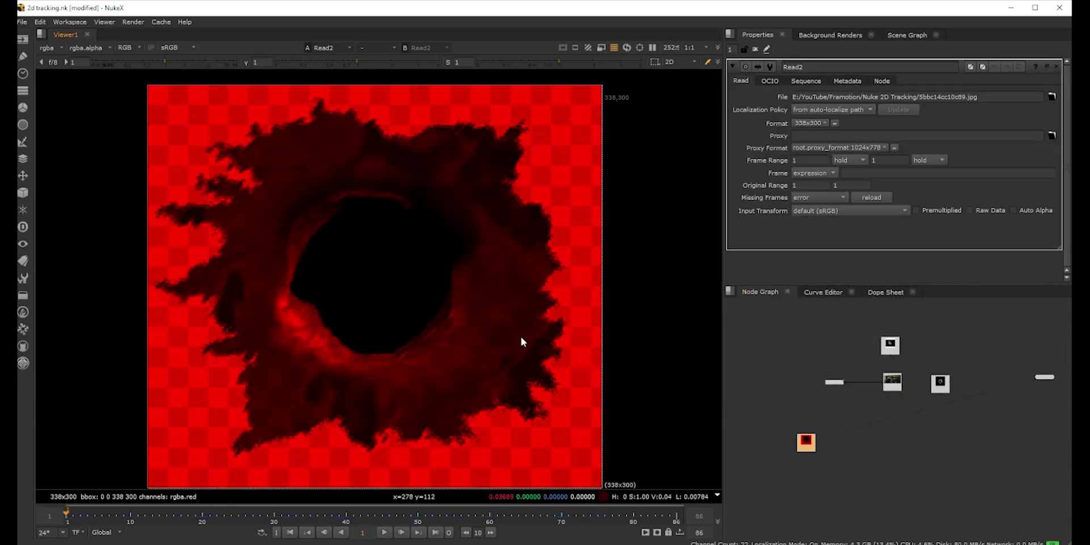
# Step: Inspect the individual red and green channels of the bullet-hole image in Read2
pyautogui.press('r')
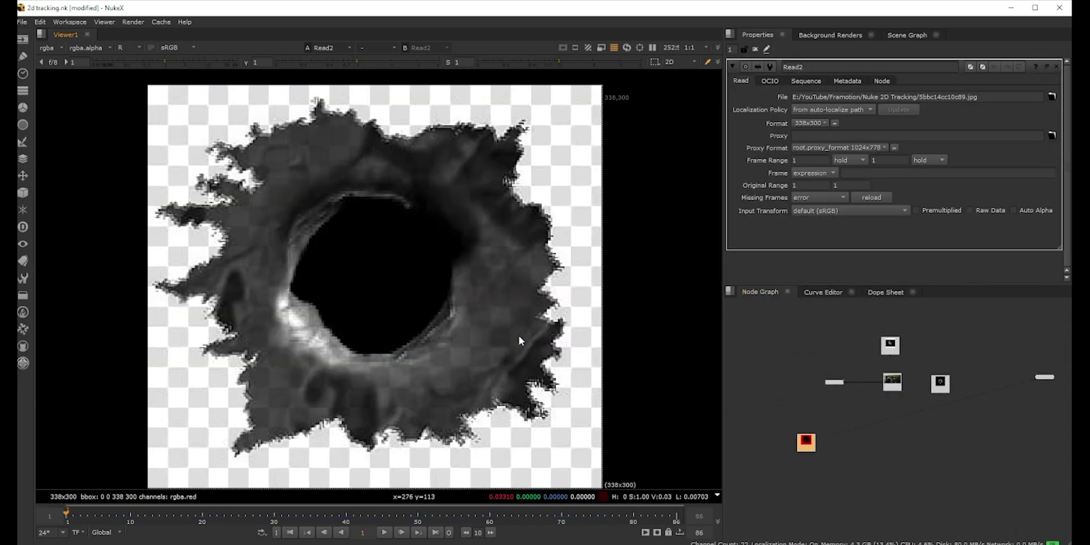
pyautogui.press('g')
pyautogui.press('r')
pyautogui.scroll(-1, 902, 452)
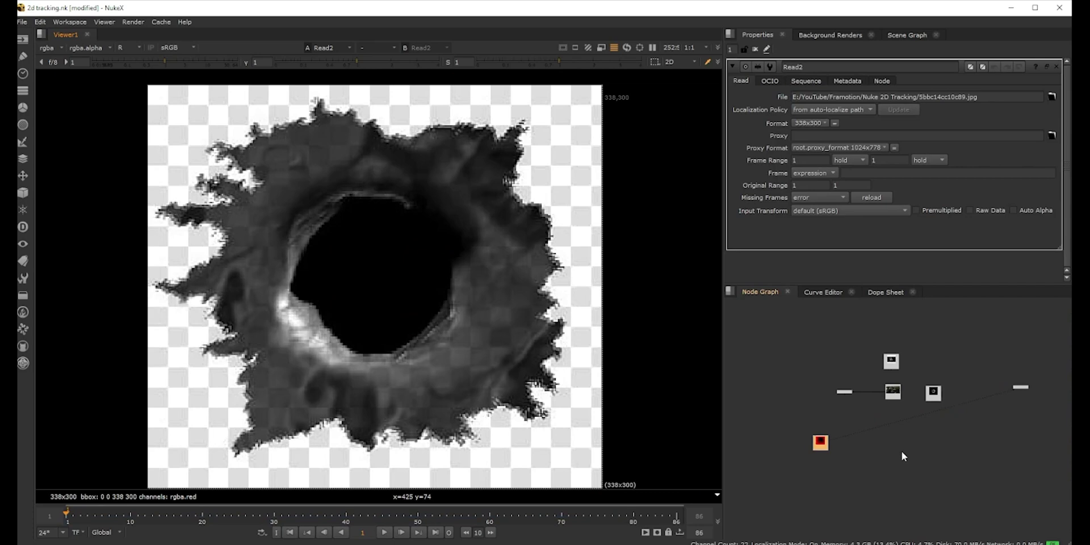
# Step: Add a Shuffle node after Read2 and route its red channel to the colour outputs
pyautogui.scroll(6, 826, 451)
pyautogui.moveTo(833, 432); pyautogui.dragTo(880, 394, button='middle')
pyautogui.scroll(-1, 879, 394)
pyautogui.press('Tab')
pyautogui.write('shu')
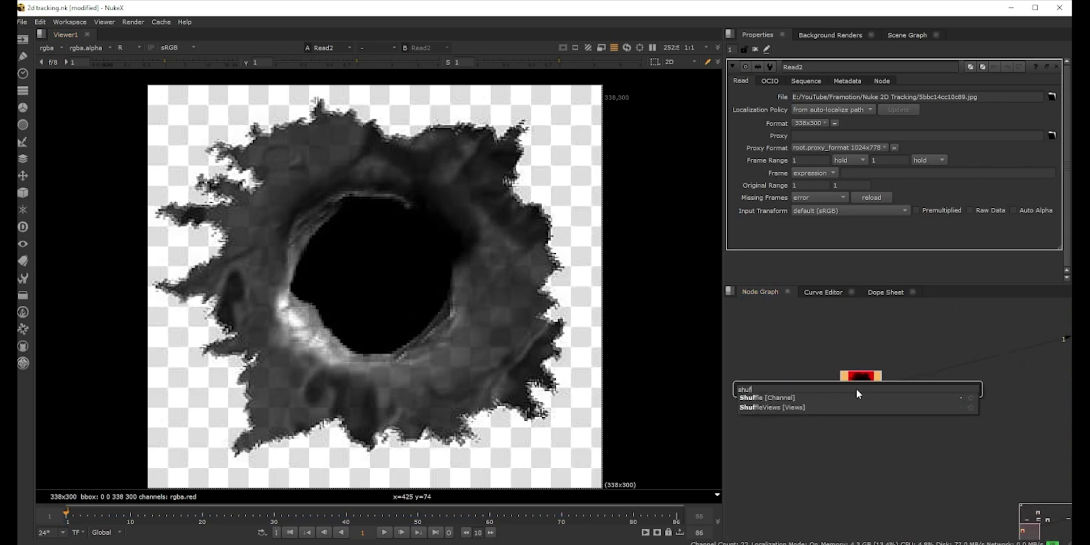
pyautogui.press('Return')
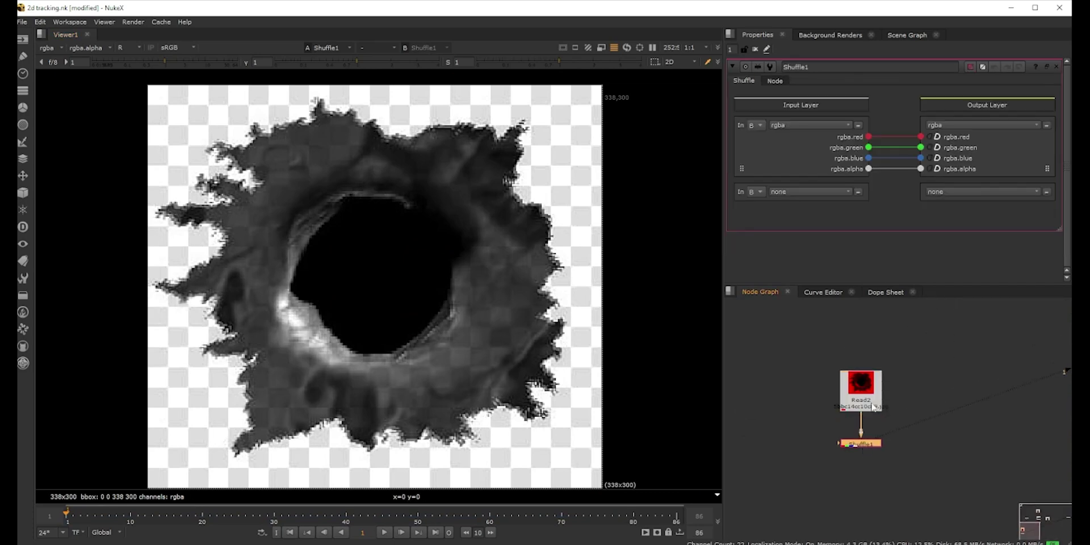
pyautogui.keyDown('ctrl'); pyautogui.click(869, 137); pyautogui.keyUp('ctrl')
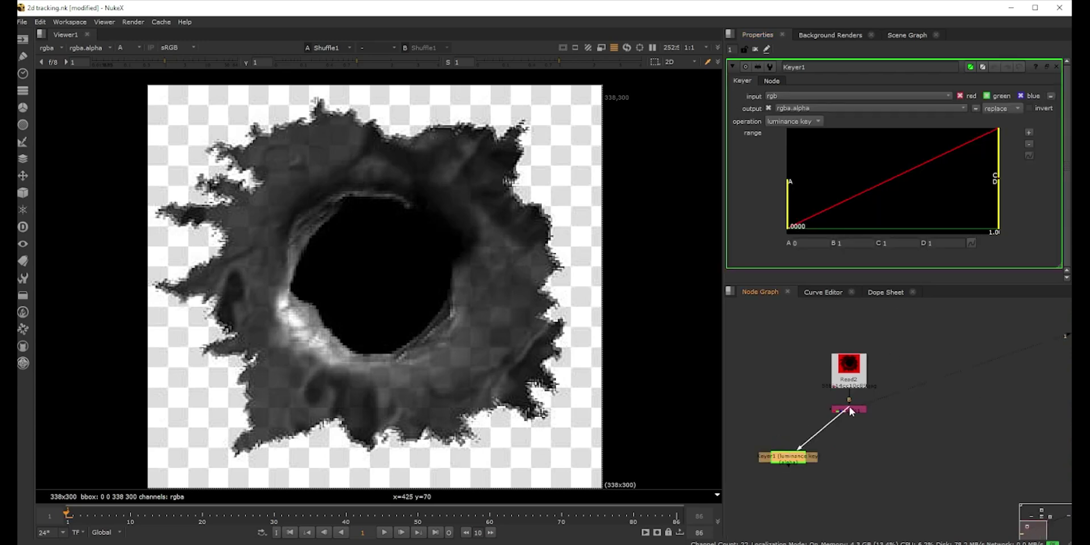
# Step: Place and view the luminance Keyer beside the Shuffle node and raise its lower range threshold A
pyautogui.moveTo(795, 466); pyautogui.dragTo(790, 455)
pyautogui.press('1')
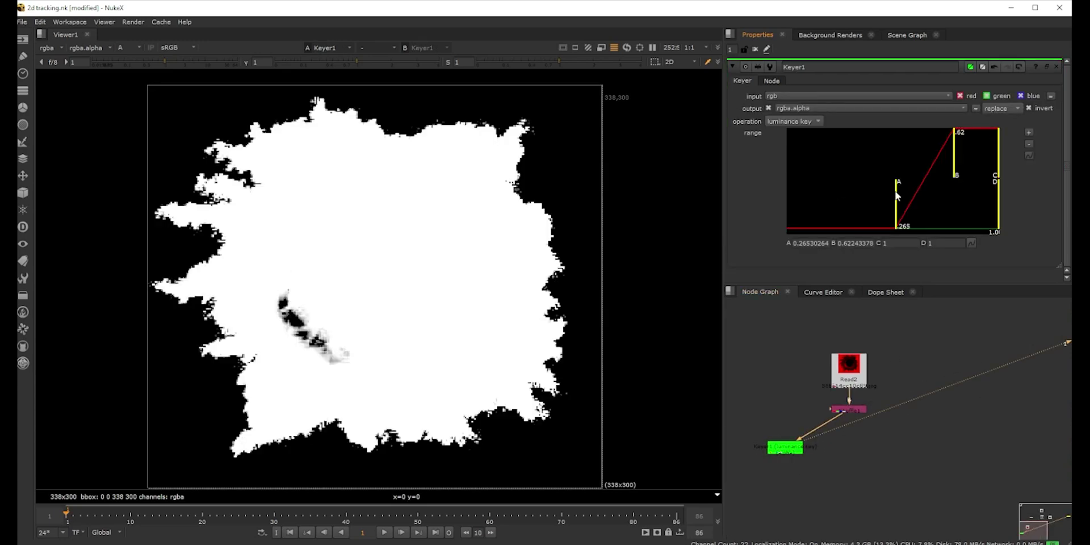
pyautogui.moveTo(900, 193); pyautogui.dragTo(934, 193)
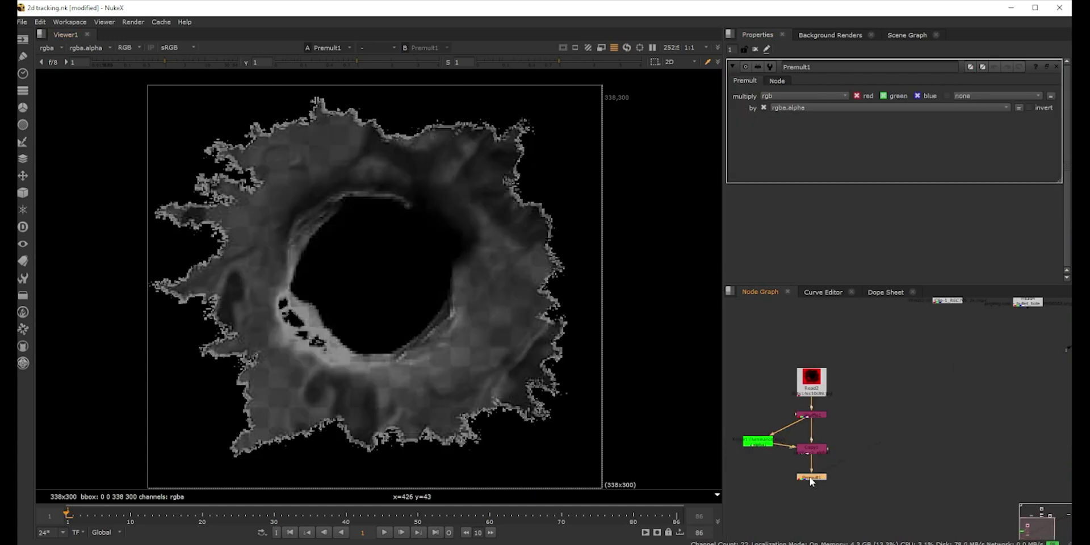
# Step: Add a Reformat node after Premult1 and group the other two bullet-hole node stacks near the red one
pyautogui.press('Tab')
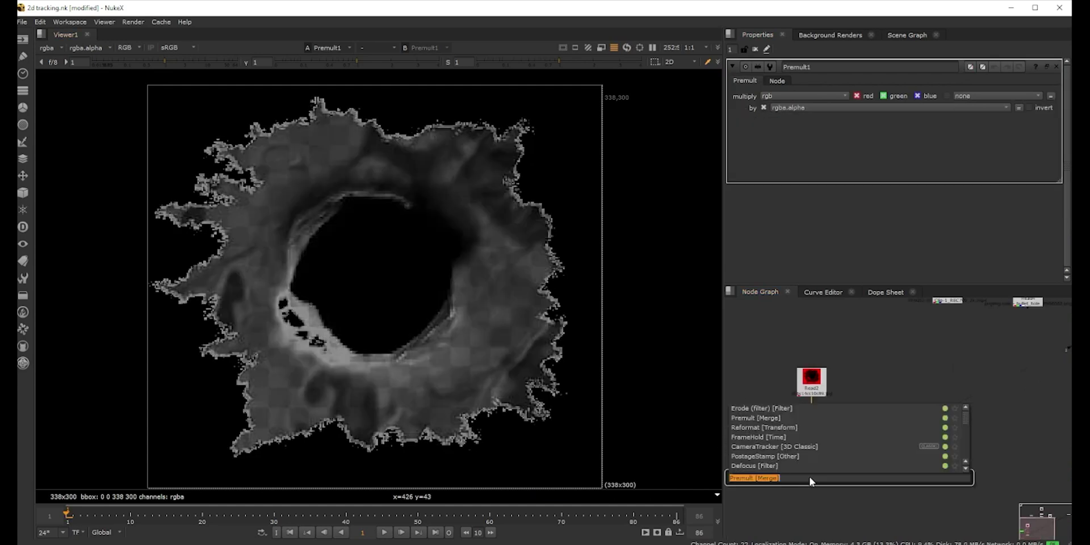
pyautogui.write('reformat')
pyautogui.press('Return')
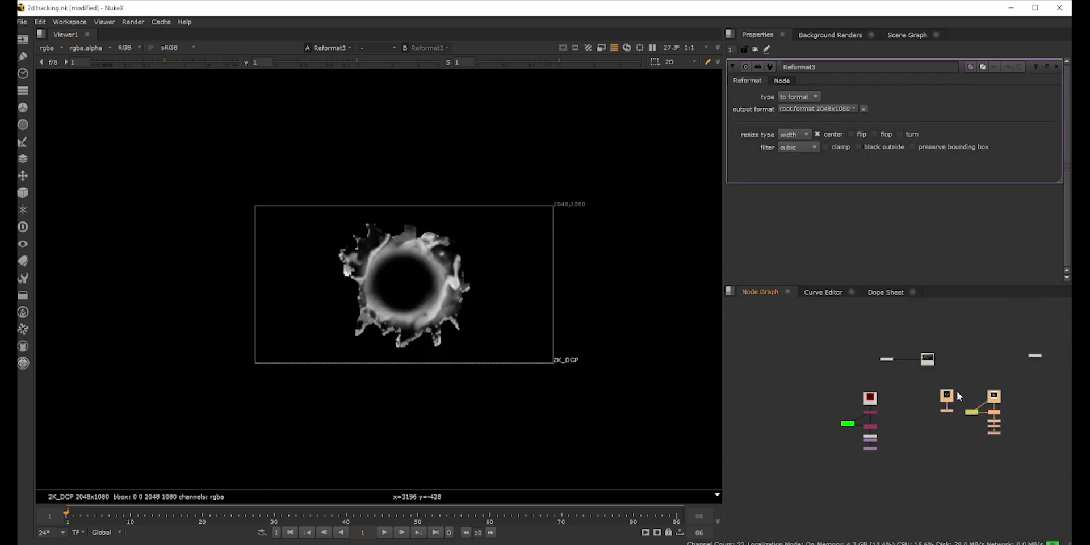
pyautogui.moveTo(982, 414); pyautogui.dragTo(809, 457)
pyautogui.click(913, 447)
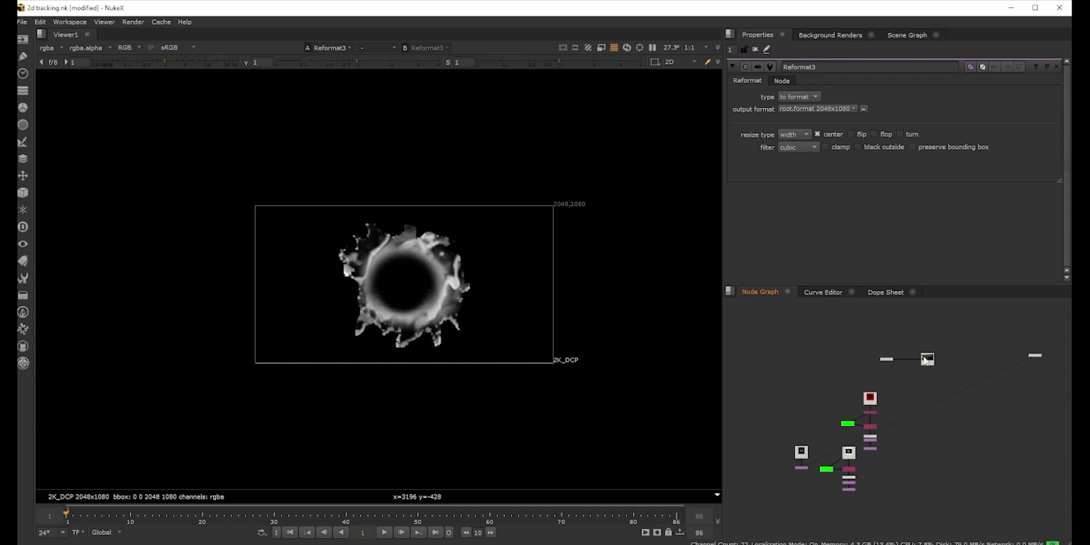
# Step: View the car footage at frame 20 and open the scale value of Transform1 for editing
pyautogui.moveTo(923, 357); pyautogui.dragTo(928, 357)
pyautogui.press('1')
pyautogui.scroll(3, 427, 375)
pyautogui.moveTo(139, 517); pyautogui.dragTo(209, 523)
pyautogui.moveTo(352, 305); pyautogui.dragTo(390, 317, button='middle')
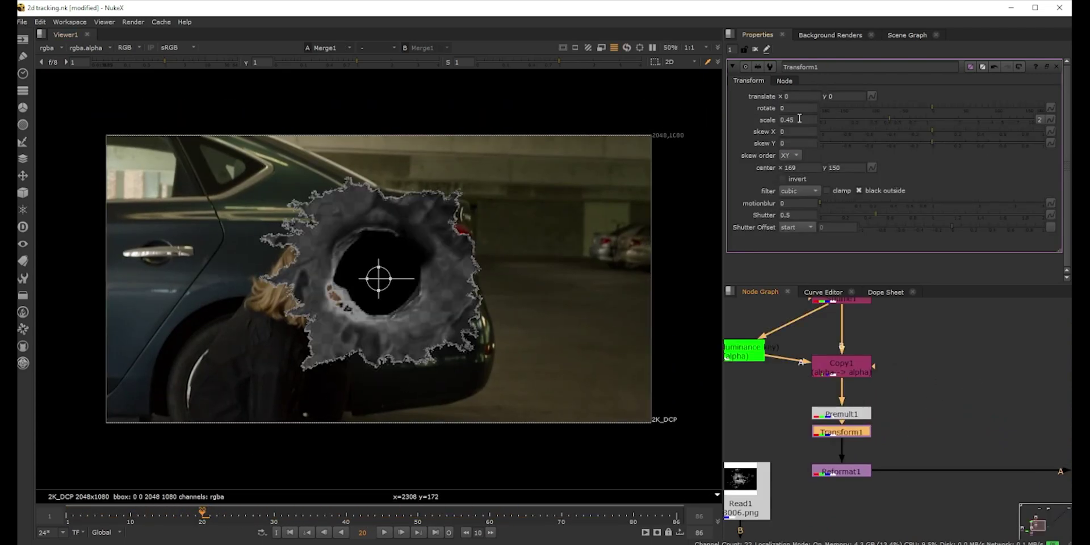
pyautogui.doubleClick(789, 120)
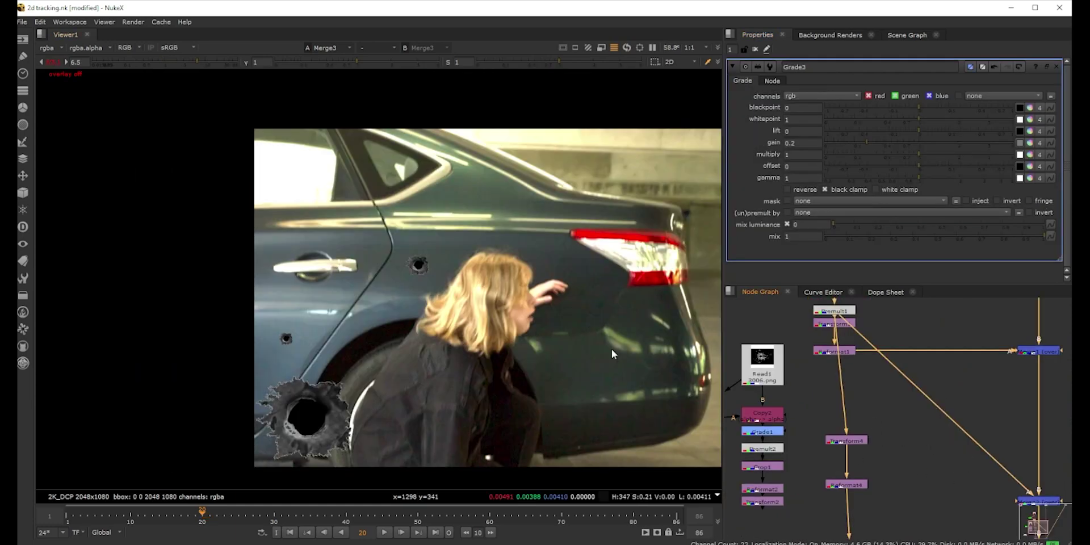
# Step: Delete the Reformat node below the duplicated Transform of the bullet hole
pyautogui.click(842, 492)
pyautogui.press('Delete')
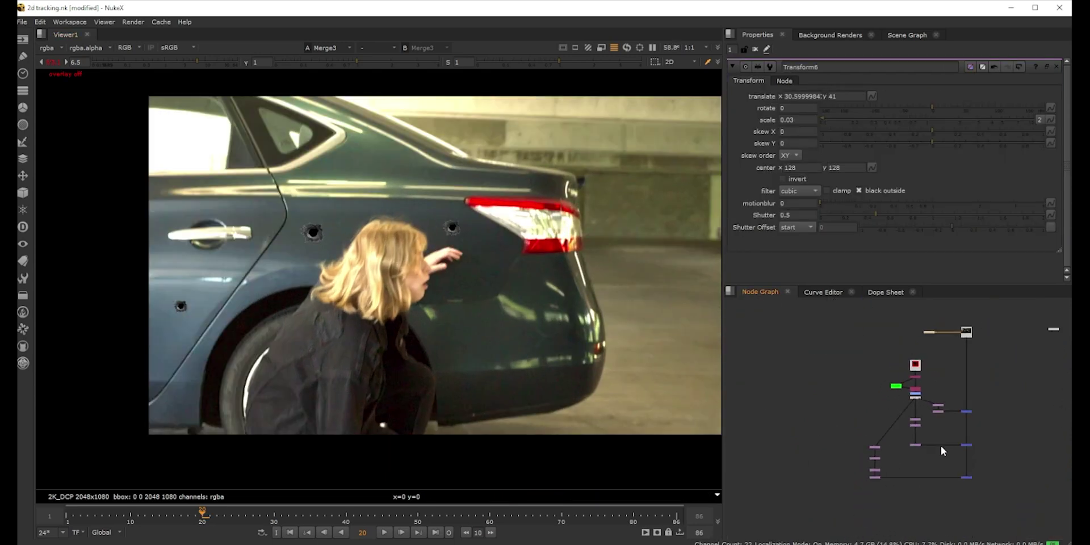
# Step: Align Tracker2 under Reformat1 and move Merge1 level with it in the node graph
pyautogui.scroll(3, 941, 445)
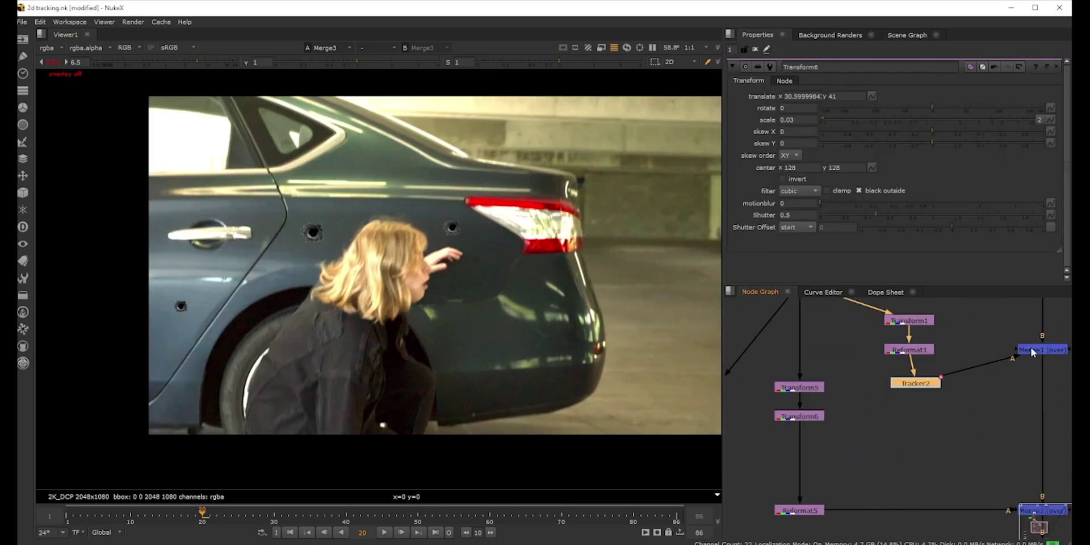
pyautogui.click(1042, 377)
pyautogui.moveTo(1042, 380); pyautogui.dragTo(1043, 388)
pyautogui.moveTo(916, 383); pyautogui.dragTo(910, 384)
pyautogui.click(975, 346)
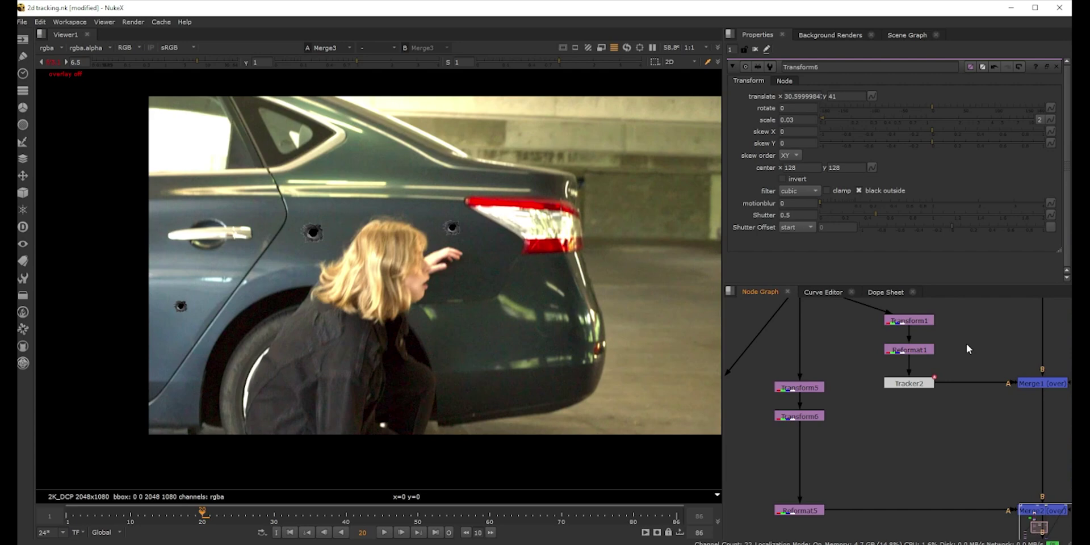
# Step: Move Transform1 level with Premult1 to tidy the first bullet hole's branch
pyautogui.scroll(-3, 965, 345)
pyautogui.scroll(-3, 959, 356)
pyautogui.moveTo(959, 309); pyautogui.dragTo(935, 380, button='middle')
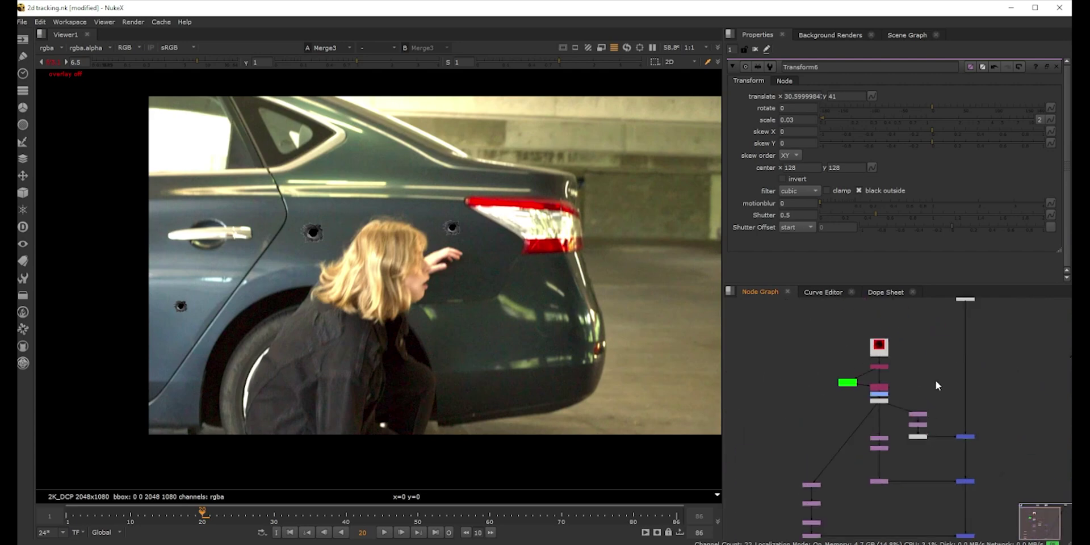
pyautogui.scroll(4, 916, 425)
pyautogui.moveTo(927, 404); pyautogui.dragTo(929, 373)
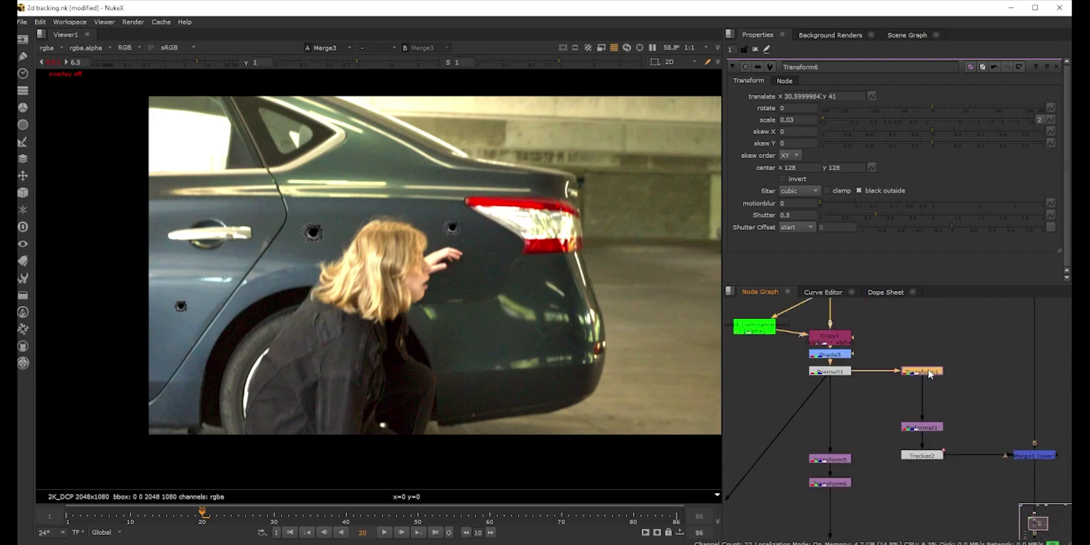
pyautogui.scroll(-2, 840, 344)
pyautogui.scroll(3, 846, 409)
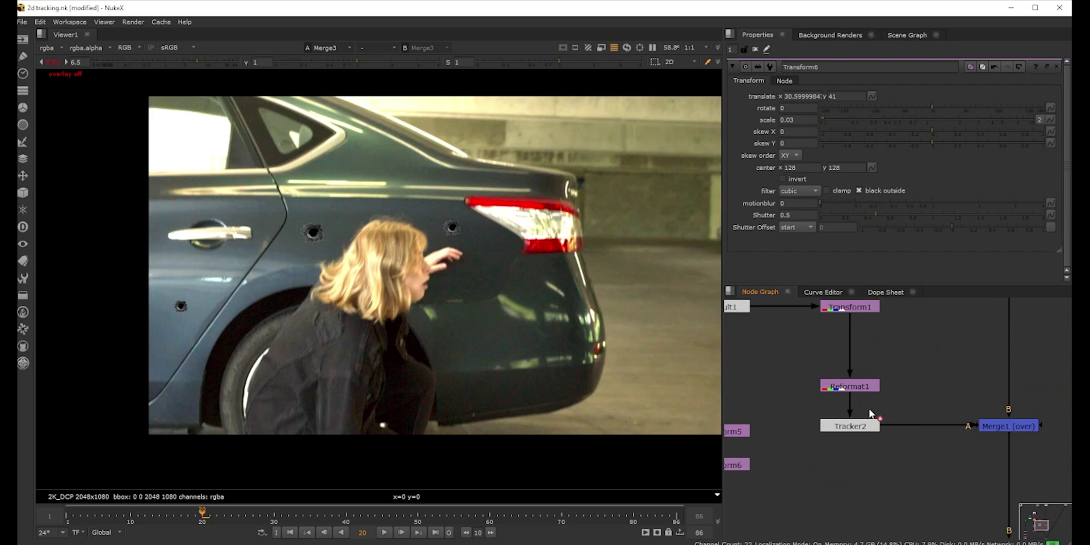
# Step: Open the transform settings of Tracker2
pyautogui.doubleClick(857, 429)
pyautogui.click(781, 81)
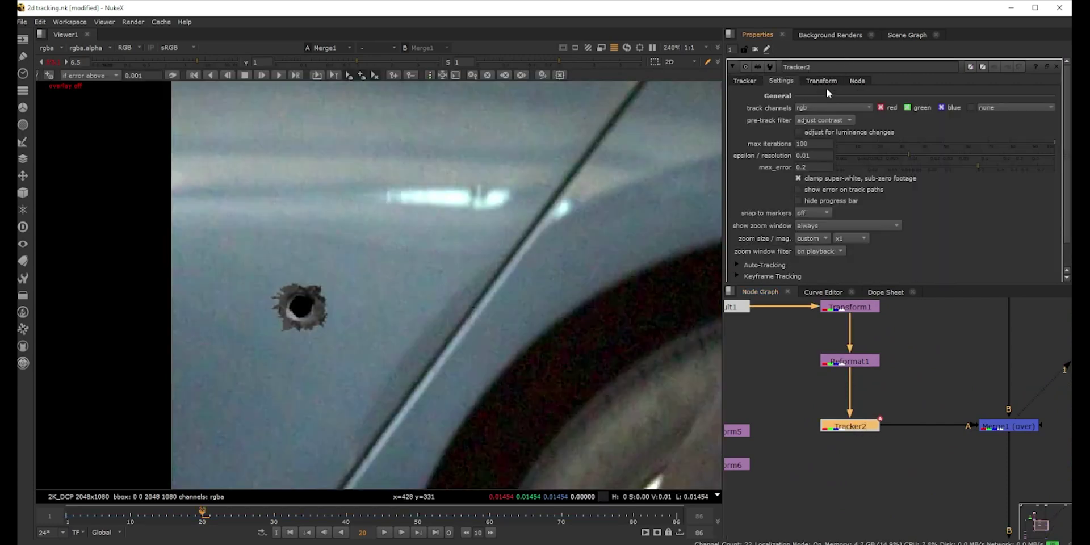
pyautogui.click(823, 81)
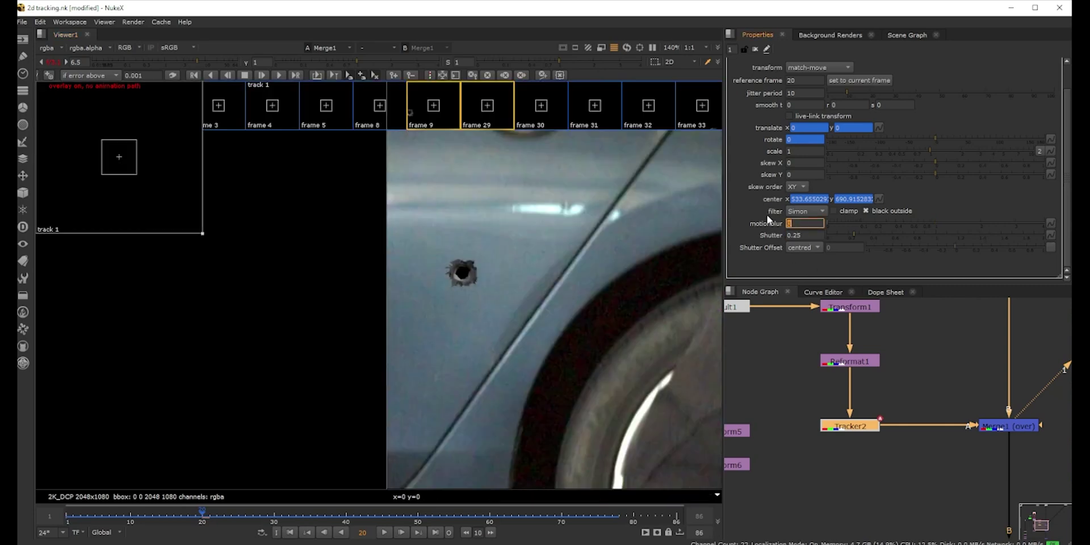
# Step: Play the Merge1 composite backward and forward to check how the bullet hole follows the car
pyautogui.scroll(-3, 510, 362)
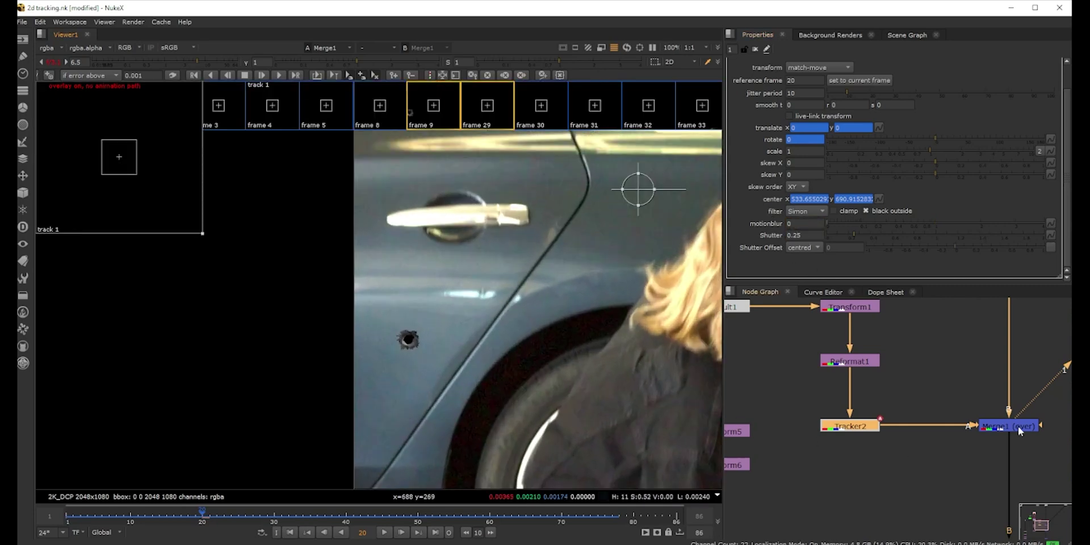
pyautogui.doubleClick(1017, 425)
pyautogui.click(341, 533)
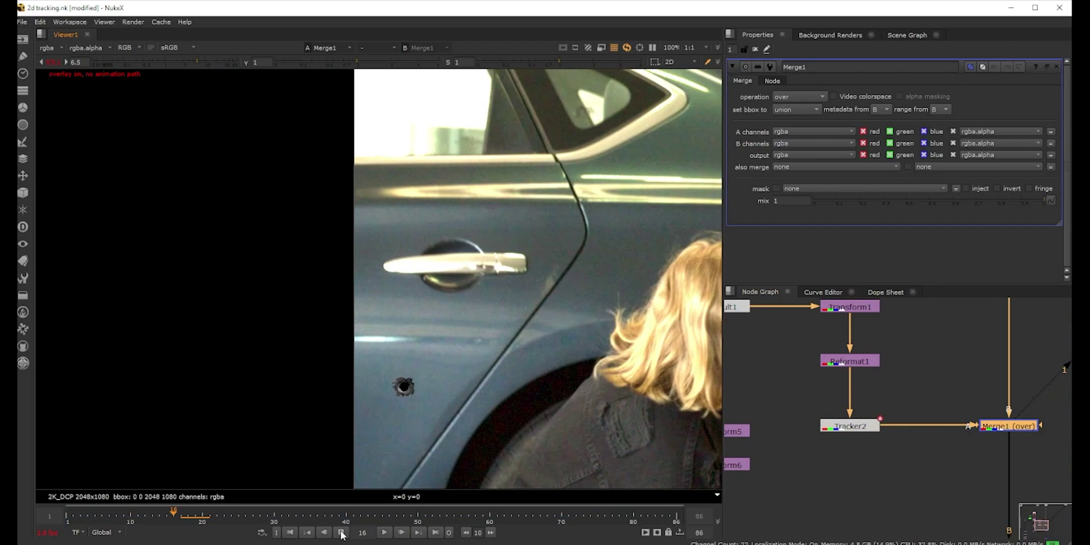
pyautogui.click(384, 533)
pyautogui.press('f')
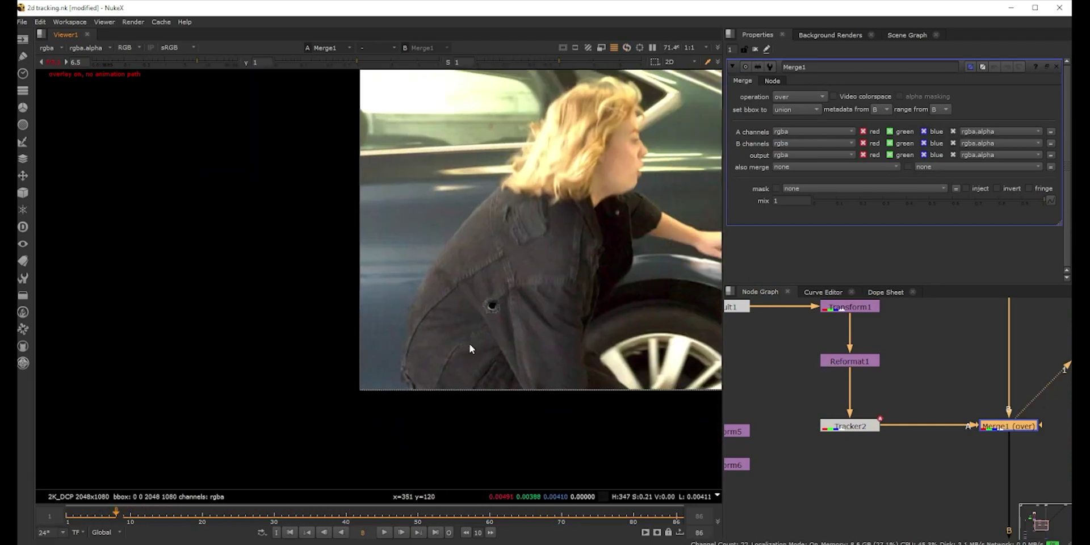
# Step: Go to frame 1 and set Tracker2's motion blur to 1
pyautogui.moveTo(469, 344); pyautogui.dragTo(305, 332, button='middle')
pyautogui.scroll(1, 454, 344)
pyautogui.moveTo(114, 514); pyautogui.dragTo(79, 518)
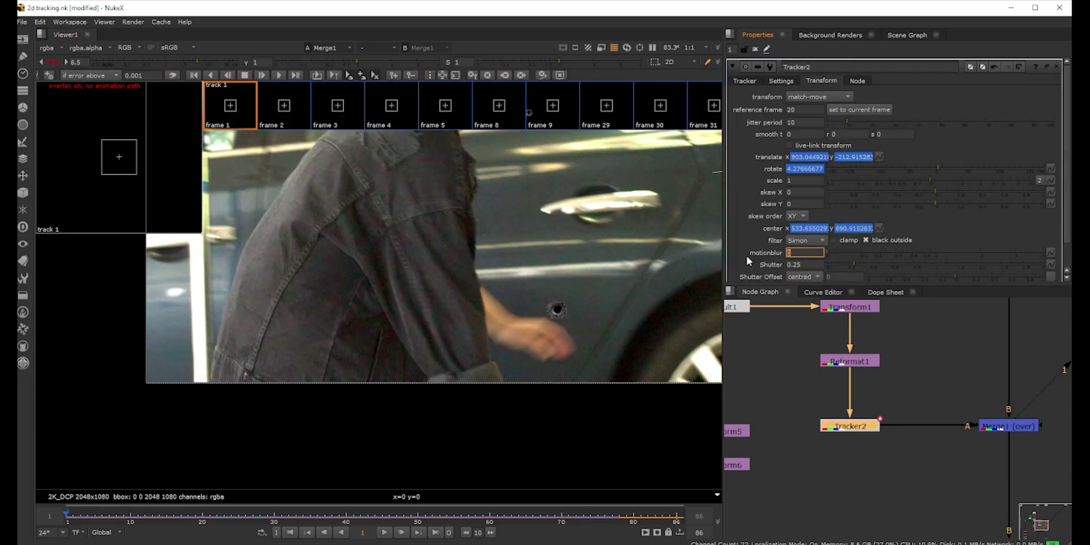
pyautogui.write('1')
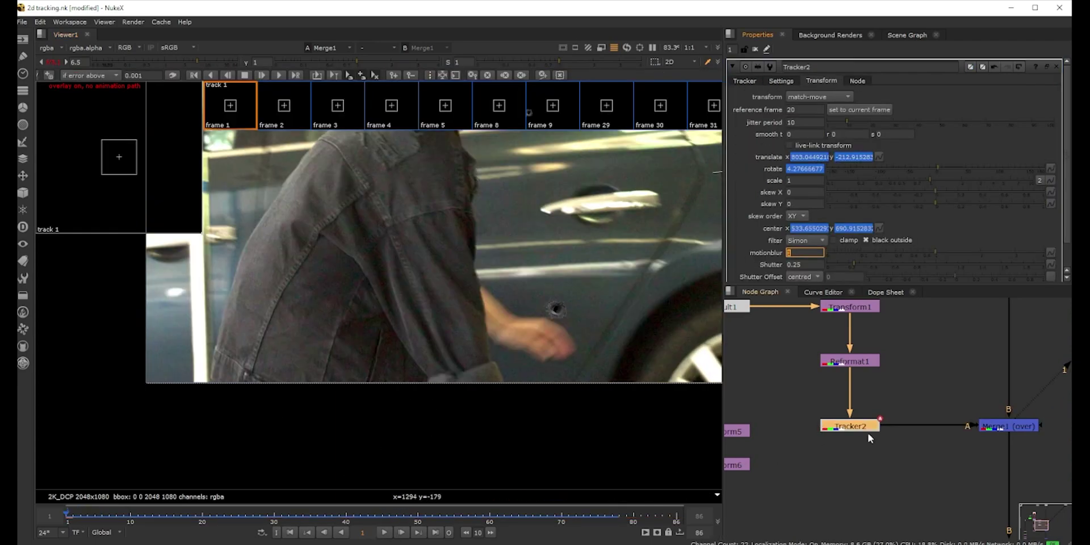
# Step: Play back the Merge1 composite to check the motion-blurred bullet hole and return to frame 20
pyautogui.doubleClick(1009, 425)
pyautogui.click(385, 531)
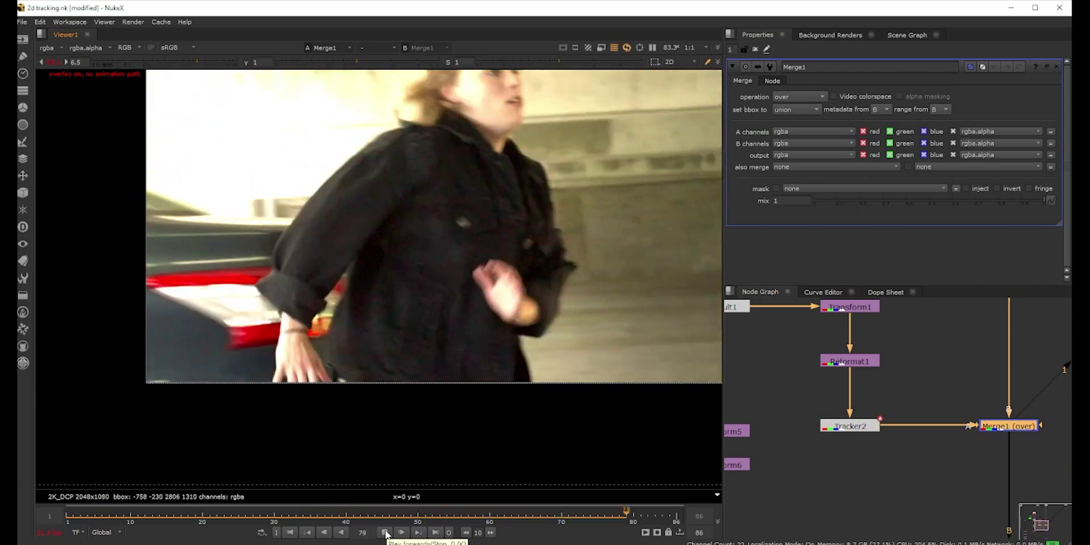
pyautogui.click(384, 532)
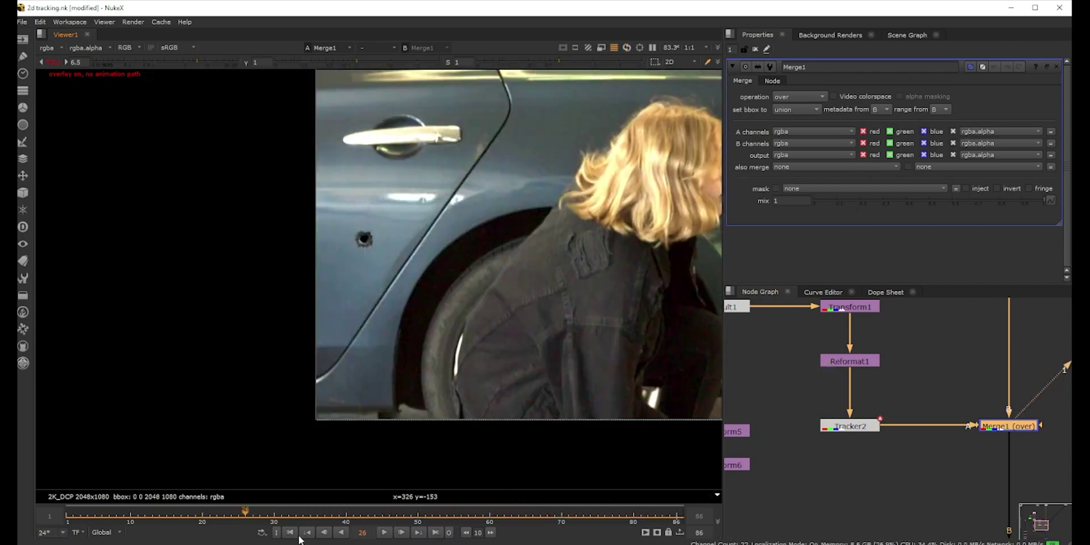
pyautogui.moveTo(257, 515); pyautogui.dragTo(187, 523)
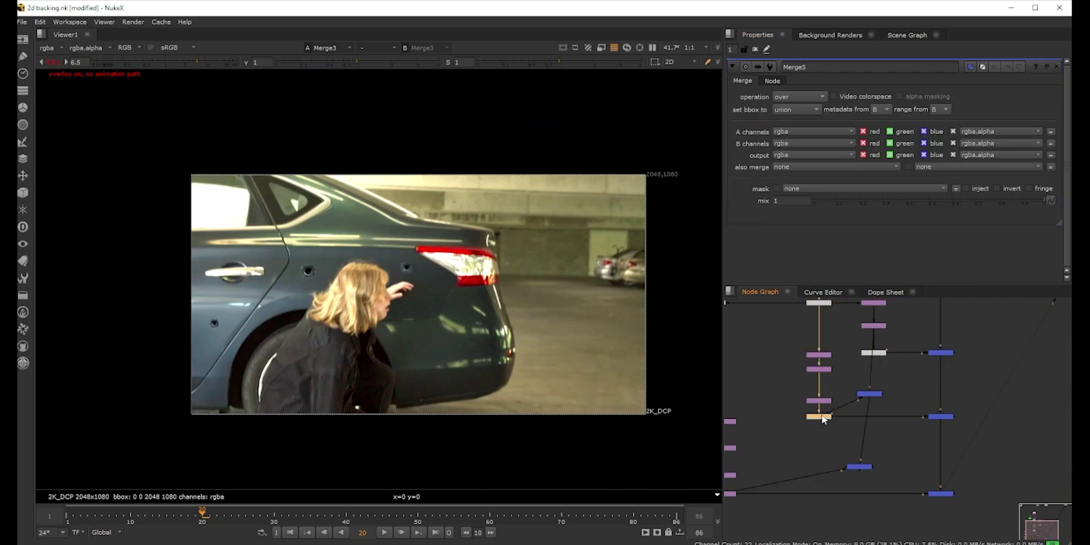
# Step: Delete the separate Tracker nodes from the first two bullet-hole branches
pyautogui.press('Delete')
pyautogui.click(873, 353)
pyautogui.press('Delete')
# Step: Reposition the Merge nodes that combine the bullet-hole branches above the shared Tracker
pyautogui.click(869, 474)
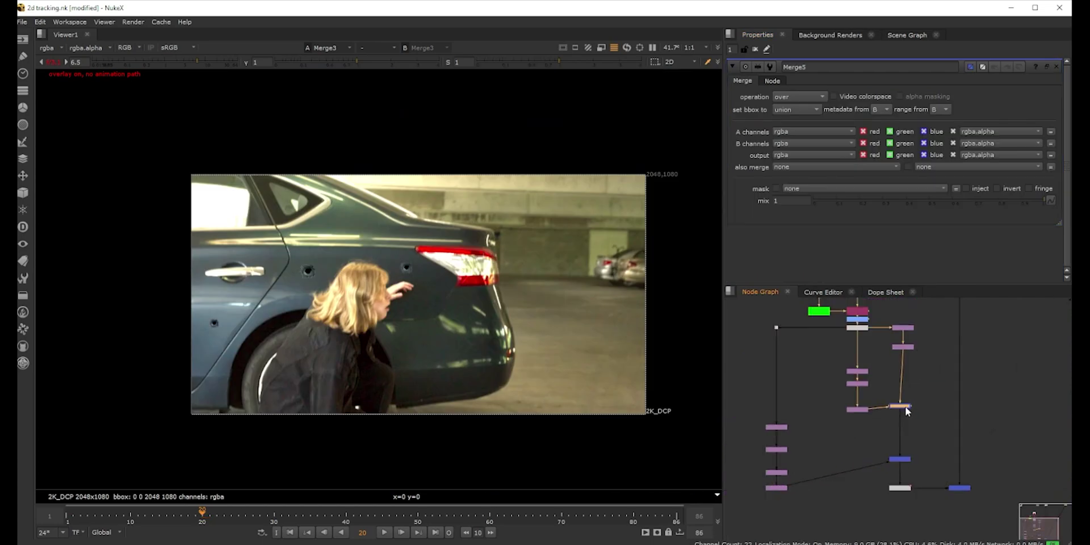
pyautogui.click(903, 410)
pyautogui.moveTo(904, 412); pyautogui.dragTo(904, 465)
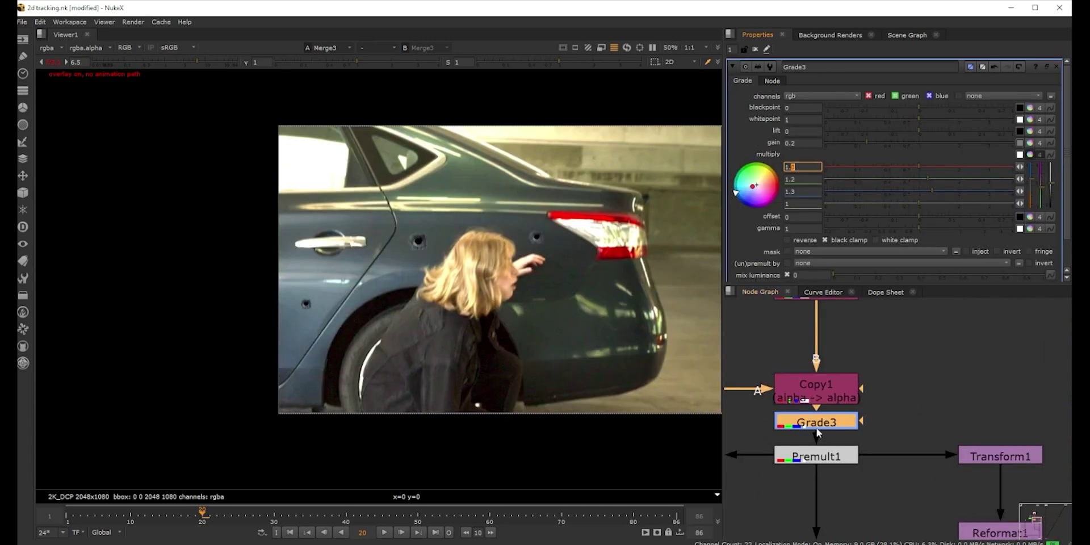
# Step: Toggle Grade3 off and back on to compare the bullet holes with and without the grade
pyautogui.press('d')
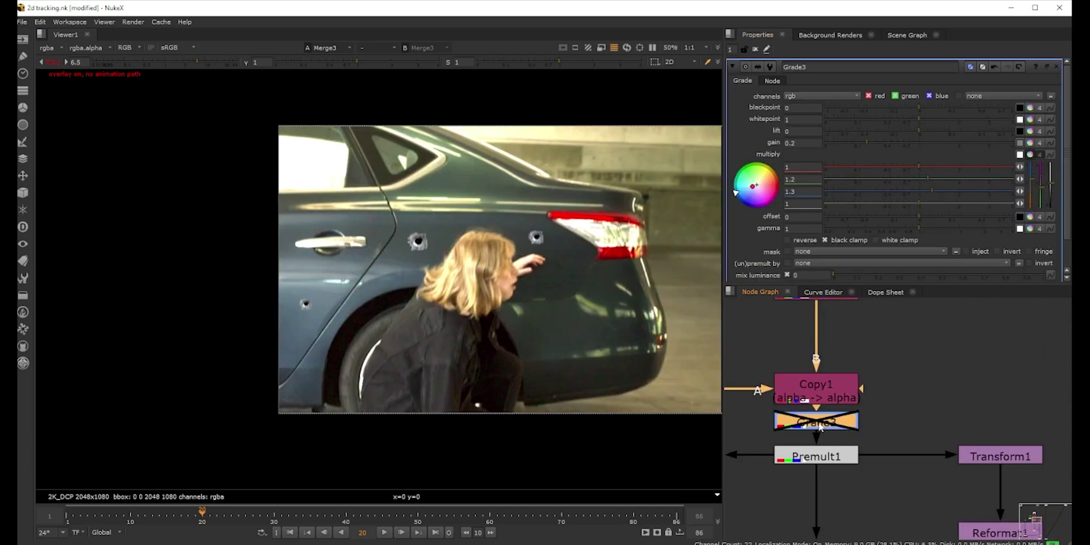
pyautogui.press('d')
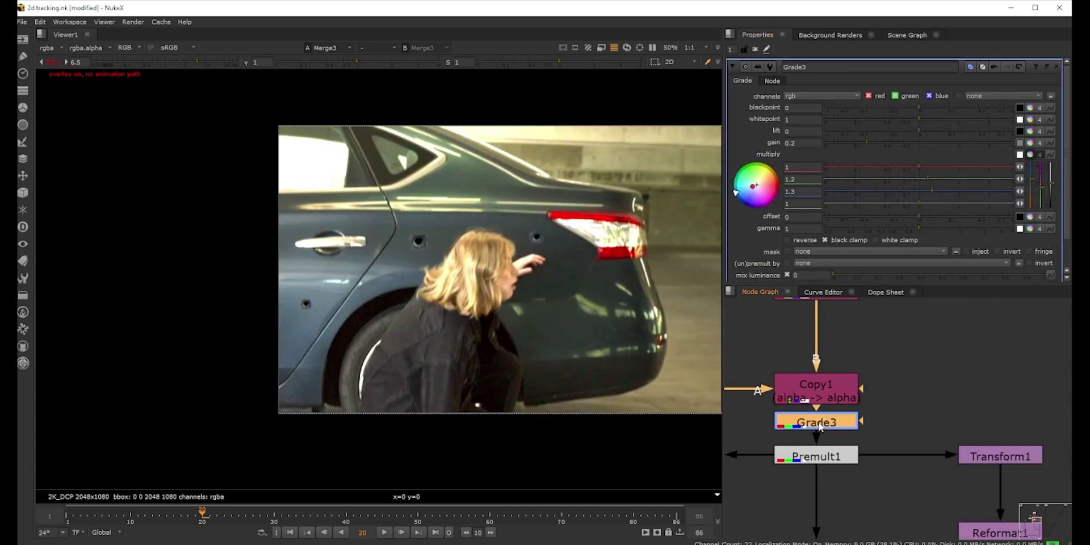
# Step: Play the Merge3 composite backwards from frame 20 to check the bullet holes' tracking, and go to frame 2
pyautogui.scroll(5, 482, 253)
pyautogui.scroll(-5, 346, 261)
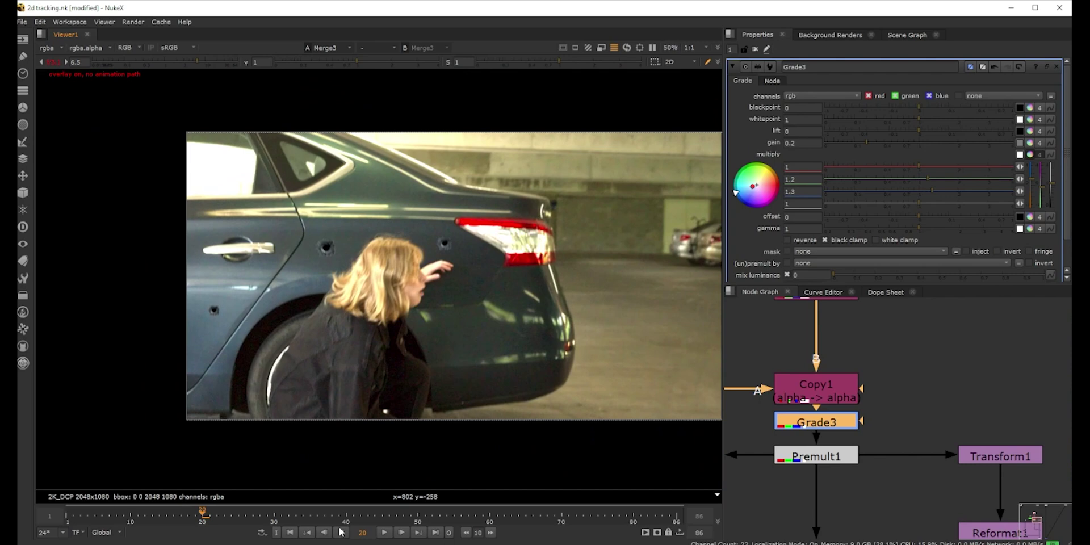
pyautogui.click(340, 533)
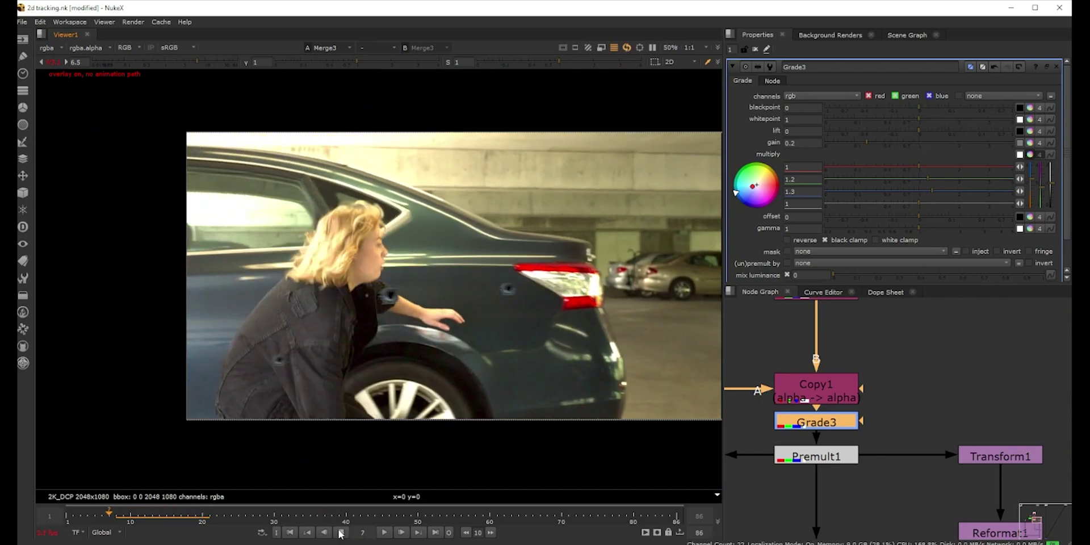
pyautogui.click(77, 523)
pyautogui.moveTo(76, 521)
pyautogui.mouseDown()
pyautogui.moveTo(95, 514)
pyautogui.moveTo(72, 514)
pyautogui.mouseUp()
pyautogui.scroll(-7, 902, 410)
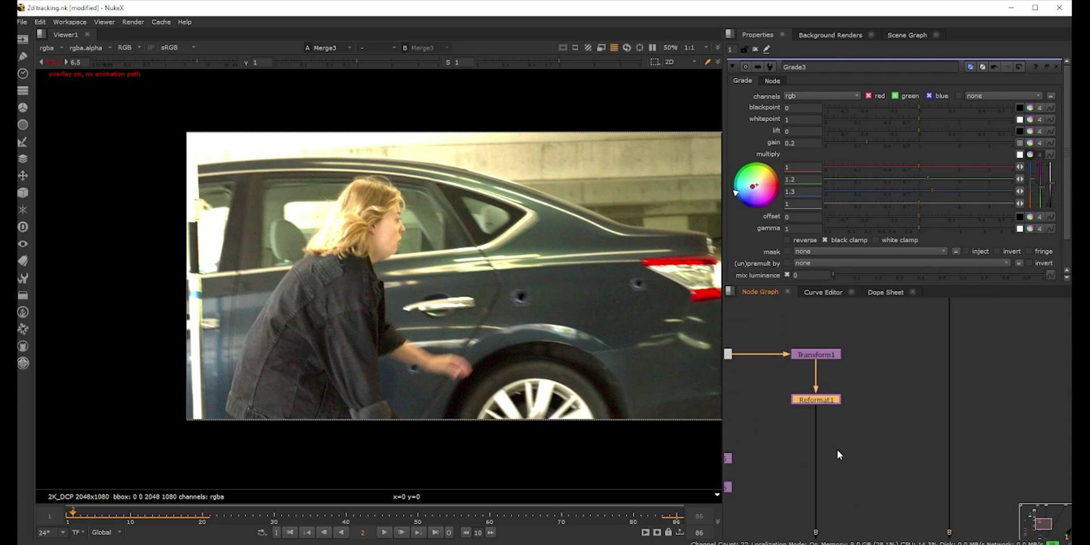
pyautogui.press('t')
pyautogui.scroll(-2, 837, 420)
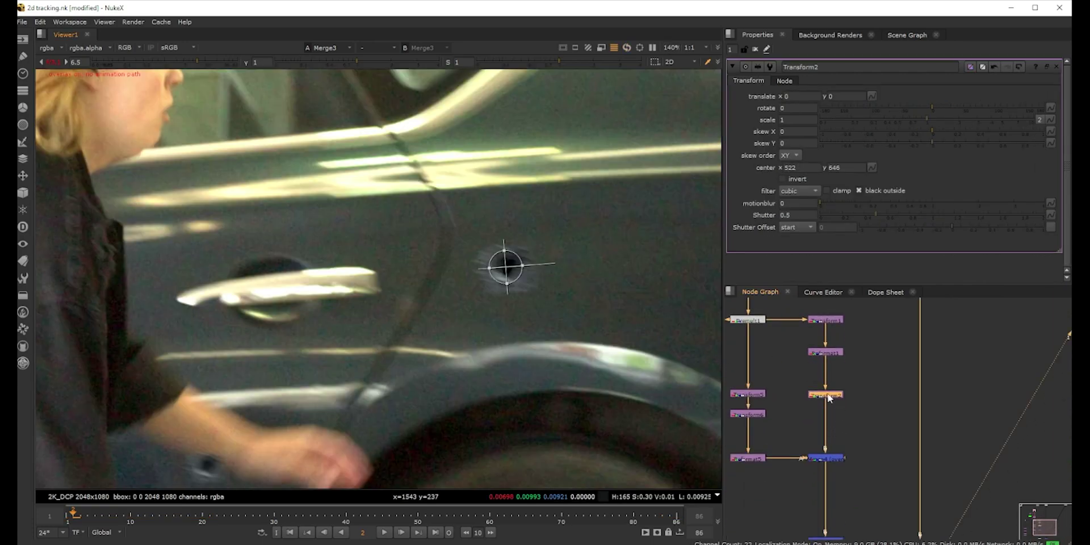
pyautogui.press('Delete')
# Step: Scrub back and forth through the Merge3 composite and play it forward to check how the bullet holes follow the car
pyautogui.scroll(-5, 626, 359)
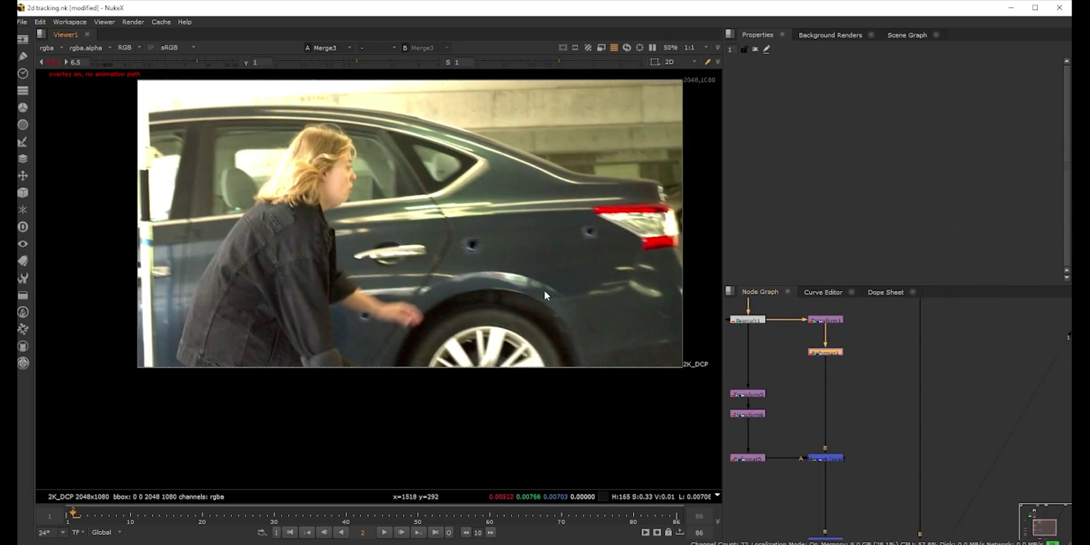
pyautogui.moveTo(73, 519); pyautogui.dragTo(575, 536)
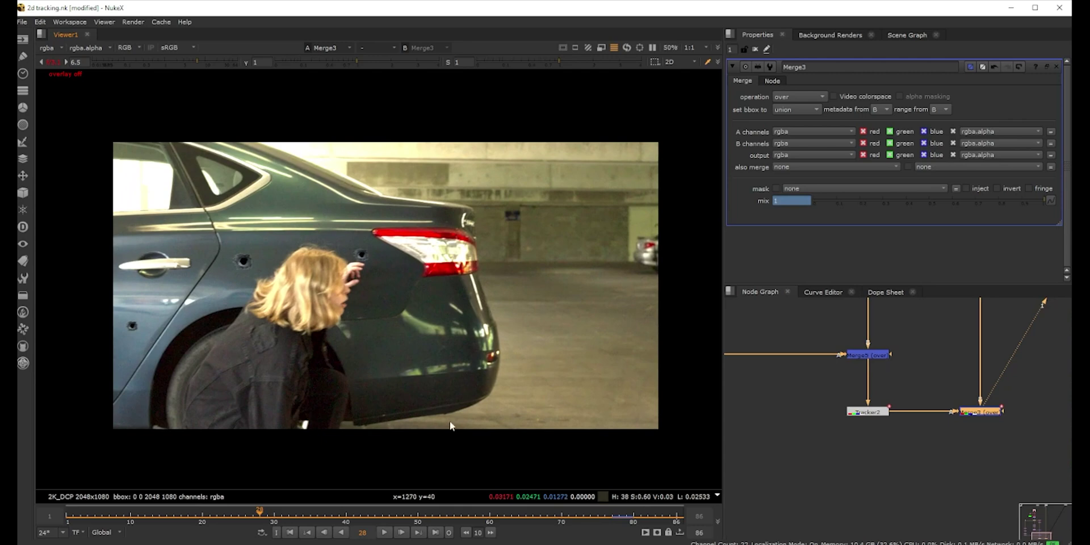
pyautogui.moveTo(258, 515); pyautogui.dragTo(138, 515)
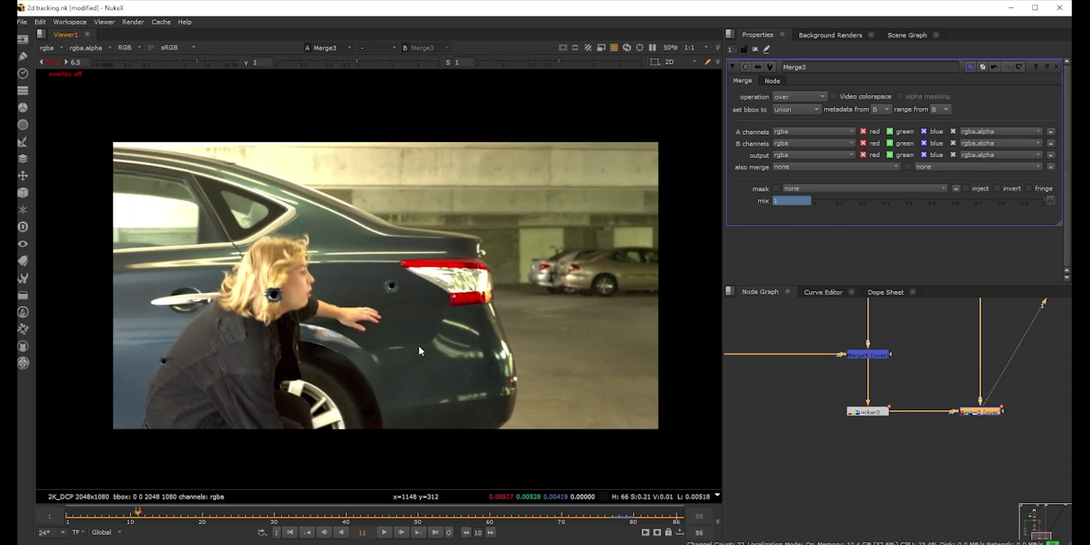
pyautogui.moveTo(346, 515); pyautogui.dragTo(126, 517)
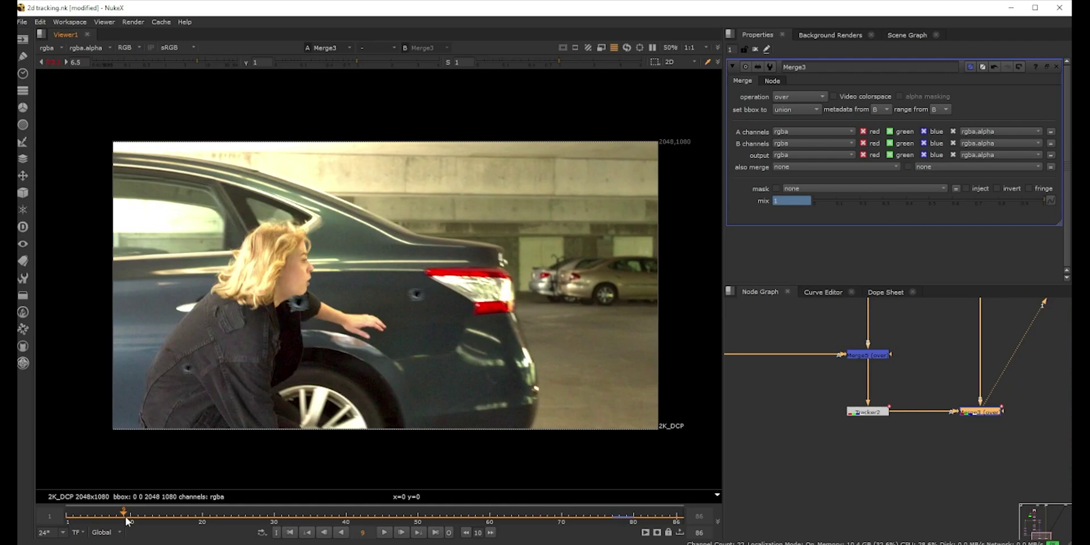
pyautogui.press('l')
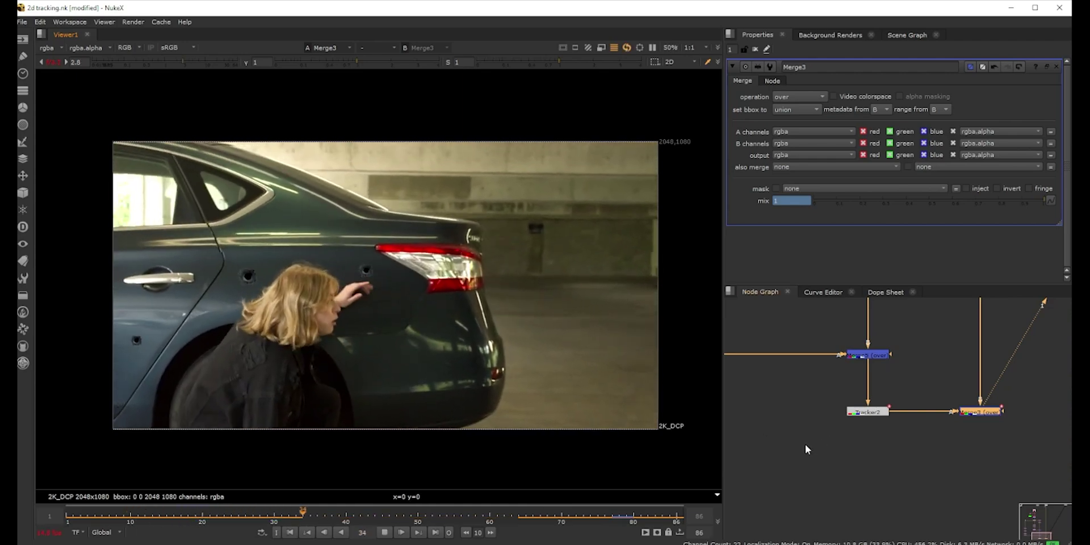